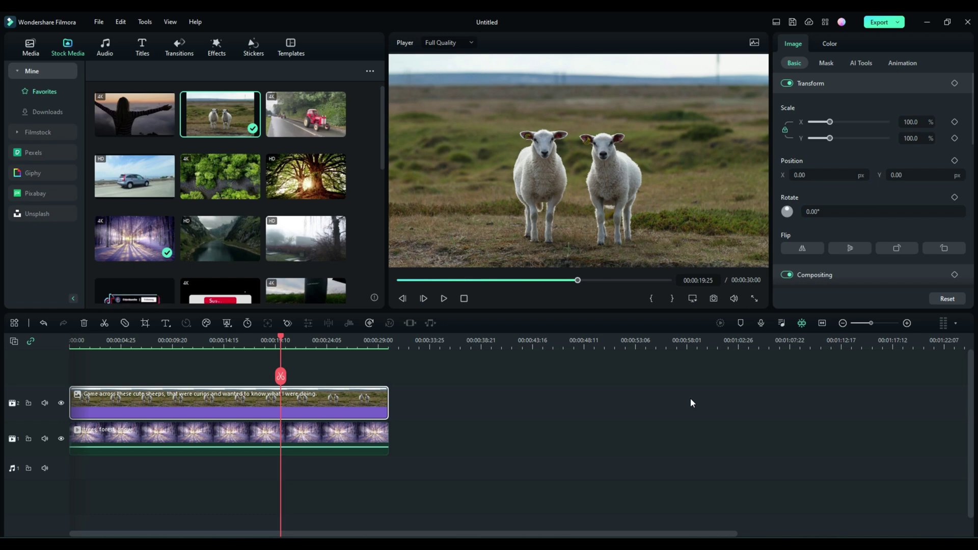
# - Switch on the Smart Cutout toggle in the sheep clip's AI Tools panel
pyautogui.click(861, 63)
pyautogui.scroll(-5, 788, 173)
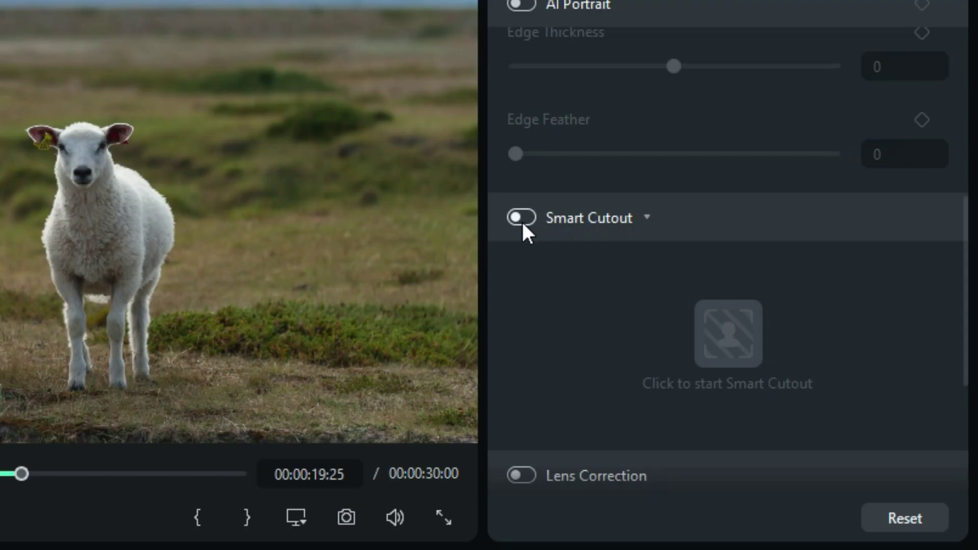
pyautogui.click(523, 222)
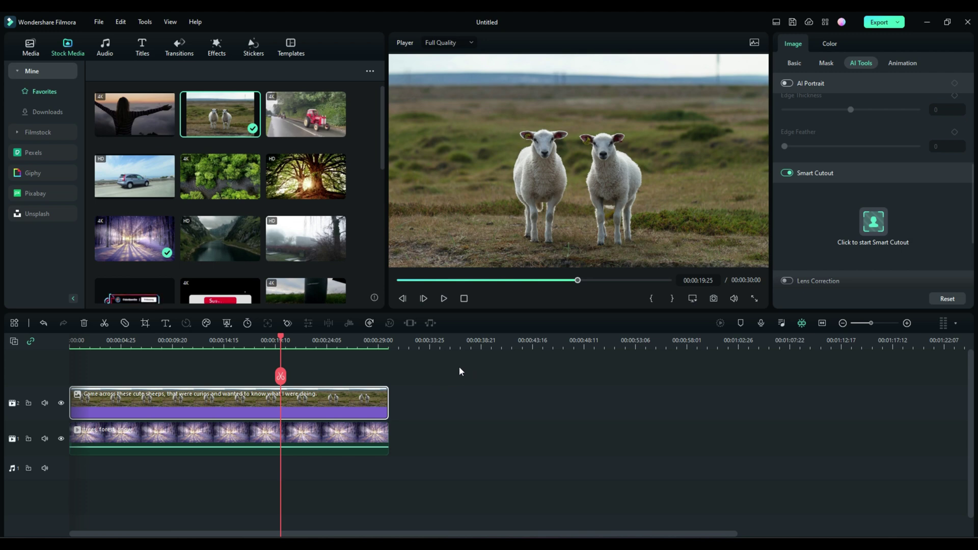
pyautogui.click(173, 441)
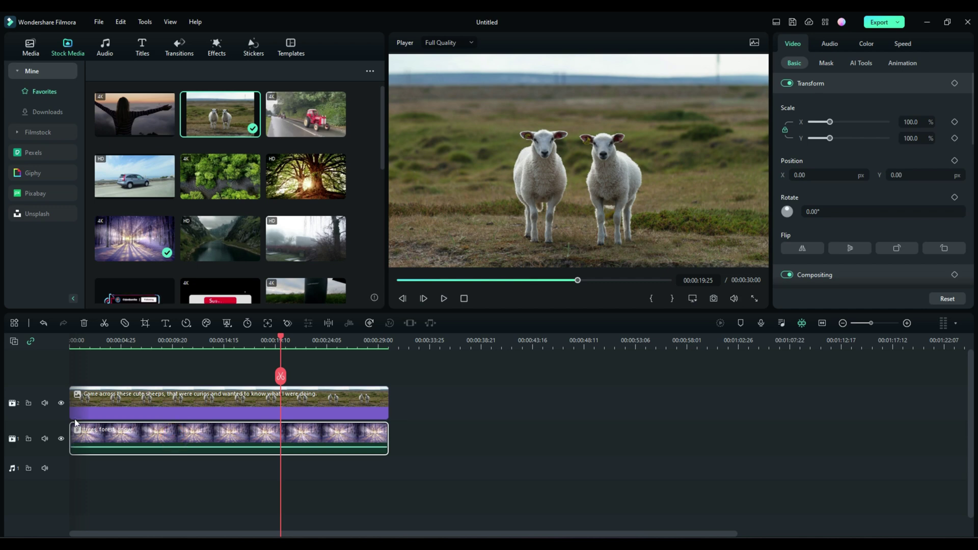
pyautogui.click(61, 404)
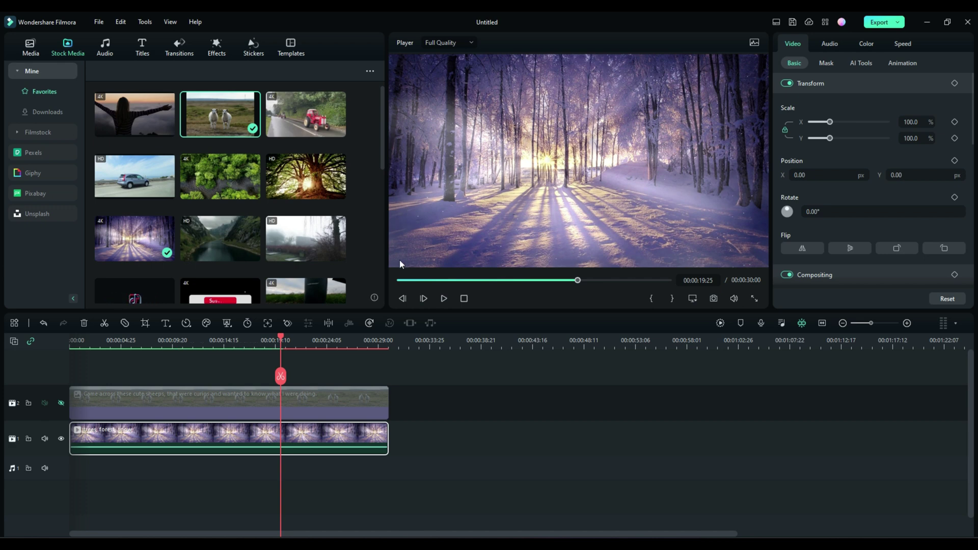
pyautogui.click(61, 436)
pyautogui.click(61, 402)
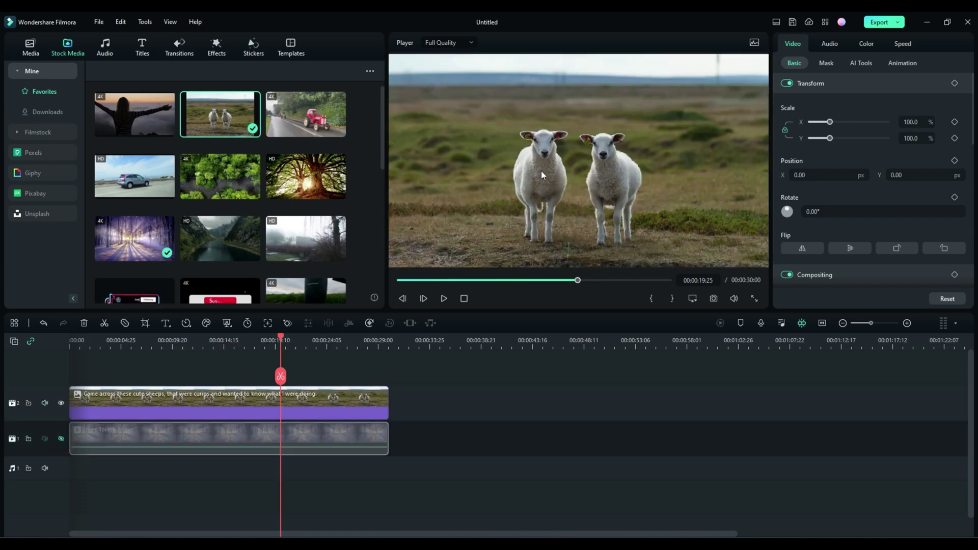
pyautogui.click(61, 438)
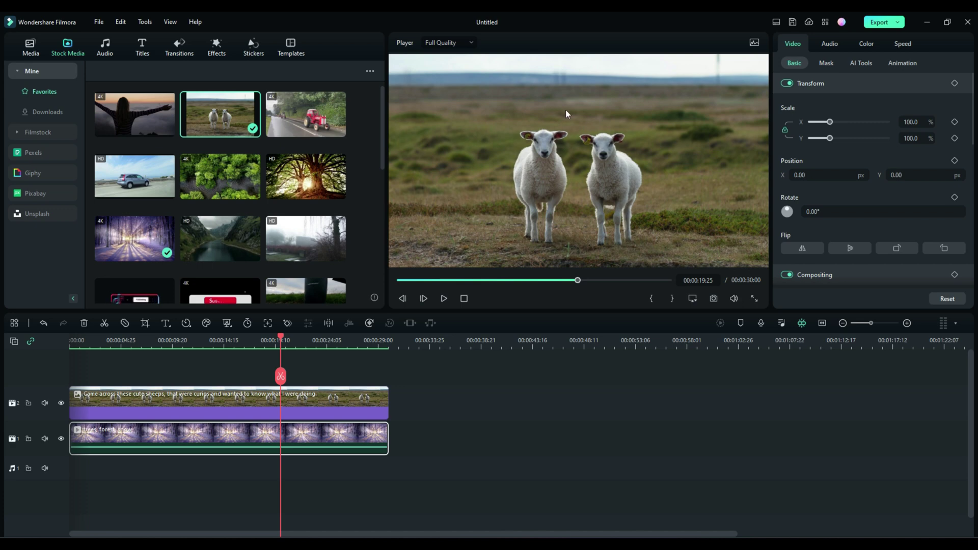
pyautogui.click(862, 64)
# - Collapse Chroma Key, enable Smart Cutout on the sheep clip and launch its cutout editor
pyautogui.click(844, 83)
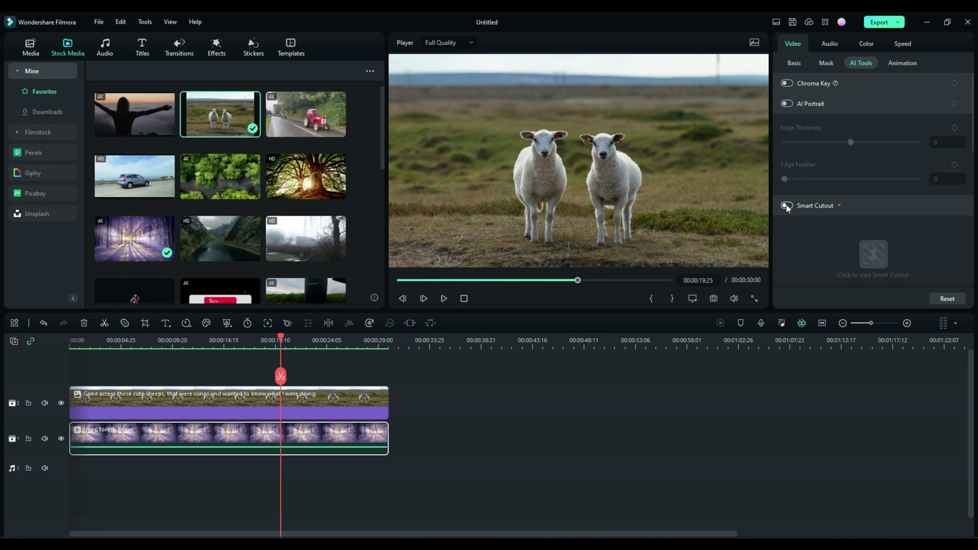
pyautogui.click(786, 205)
pyautogui.click(163, 411)
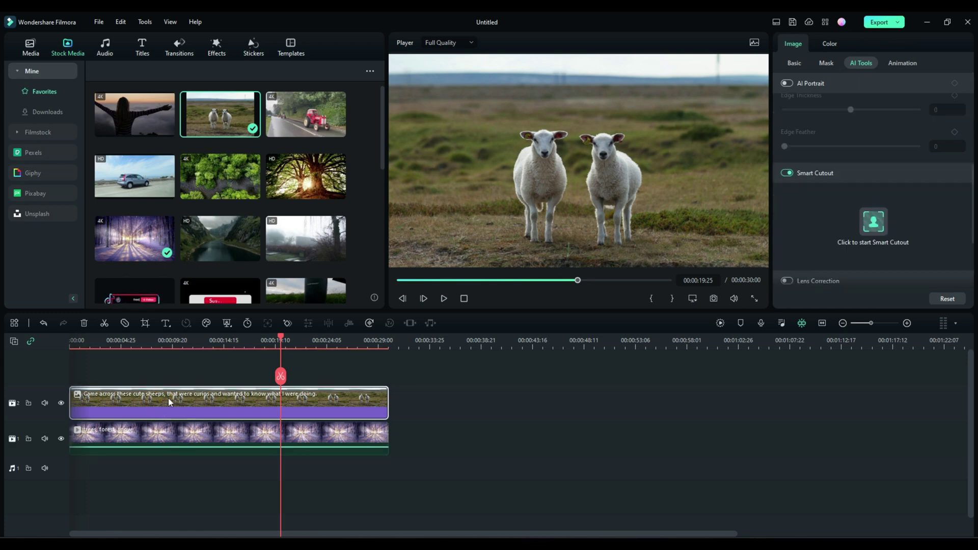
pyautogui.click(787, 174)
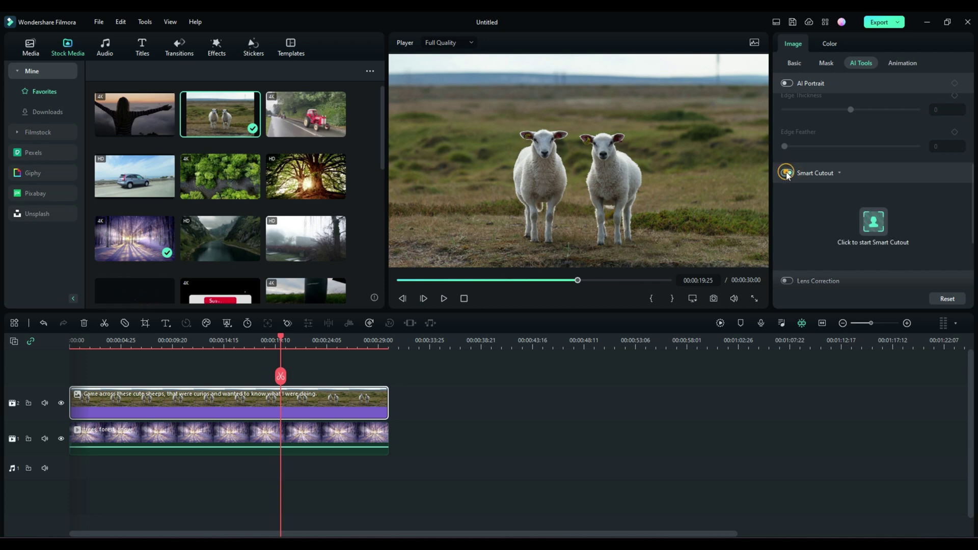
pyautogui.click(868, 221)
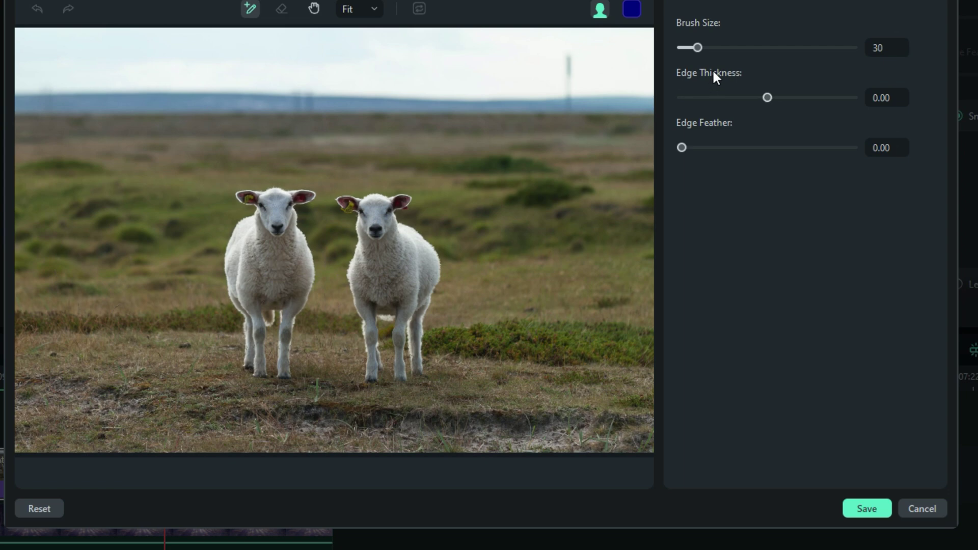
pyautogui.moveTo(697, 48); pyautogui.dragTo(815, 47)
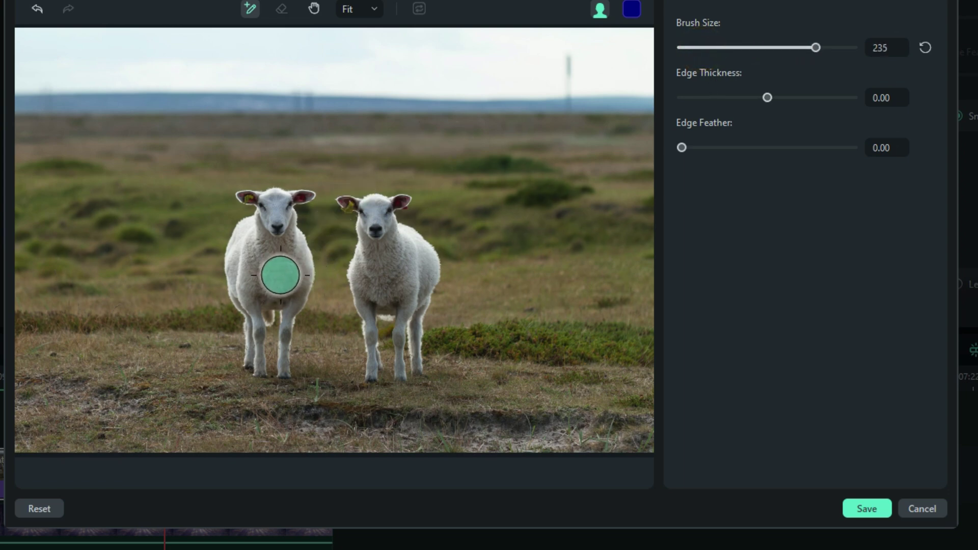
pyautogui.moveTo(815, 47); pyautogui.dragTo(689, 47)
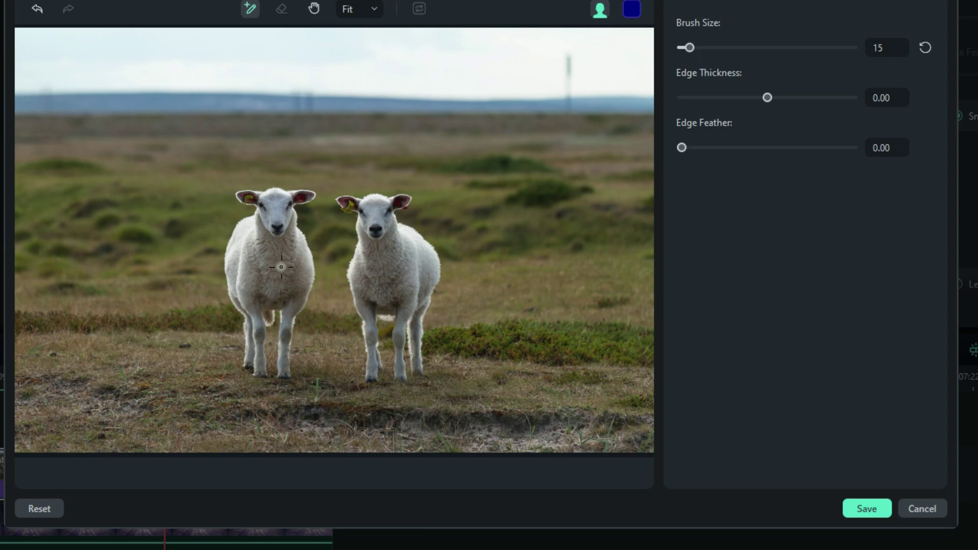
pyautogui.click(925, 48)
pyautogui.moveTo(768, 96)
pyautogui.mouseDown()
pyautogui.moveTo(700, 97)
pyautogui.moveTo(769, 98)
pyautogui.mouseUp()
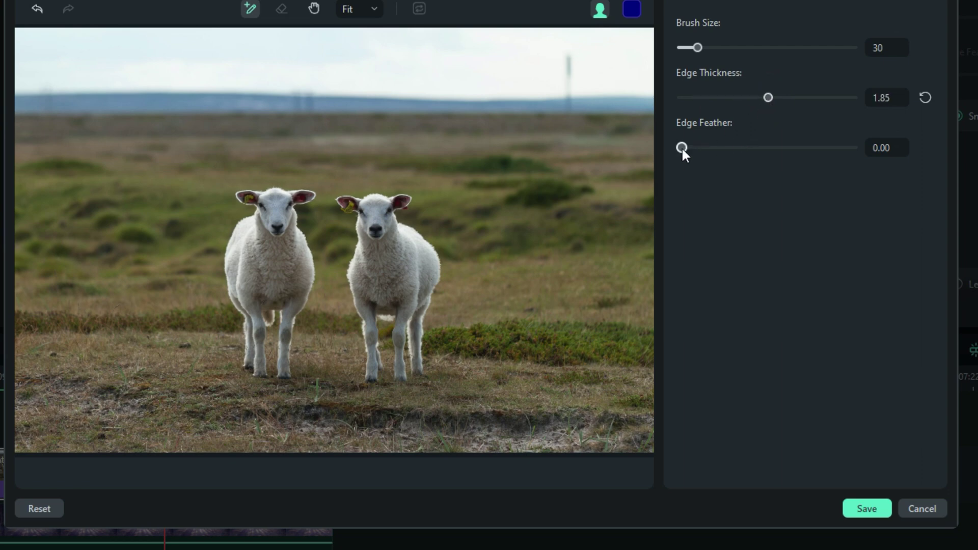
pyautogui.moveTo(681, 147); pyautogui.dragTo(713, 147)
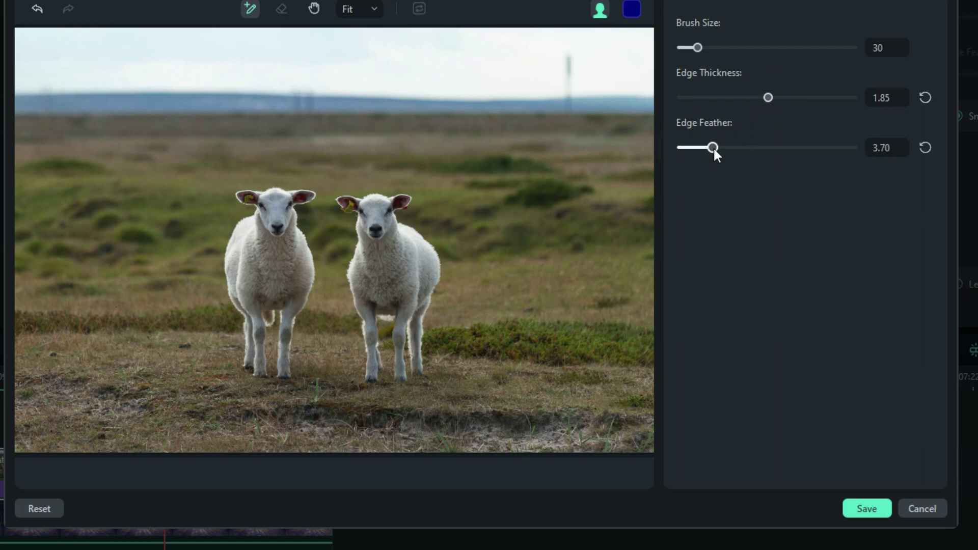
pyautogui.click(922, 99)
pyautogui.click(924, 147)
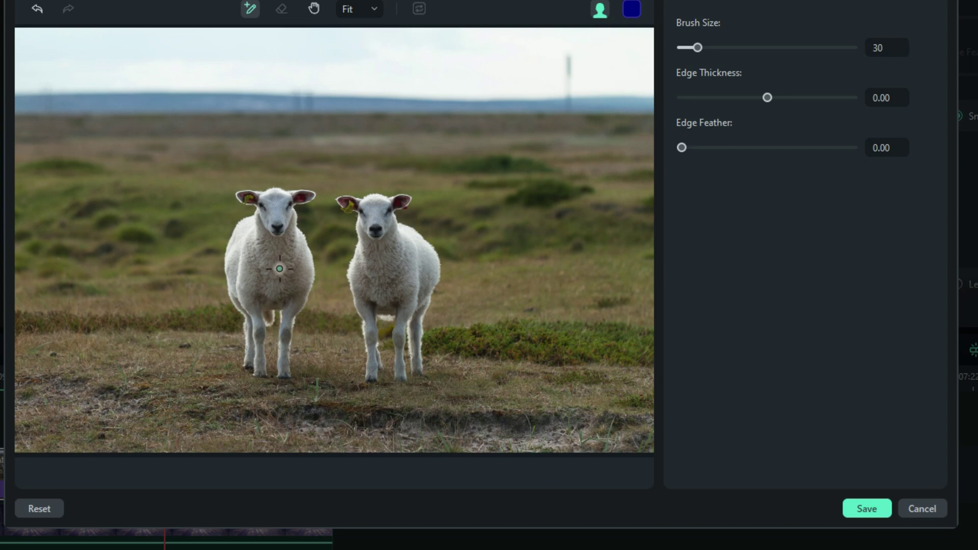
# - Undo the last change, enlarge the brush to about 54 and paint over the left sheep
pyautogui.hotkey('ctrl', 'z')
pyautogui.moveTo(697, 47); pyautogui.dragTo(712, 47)
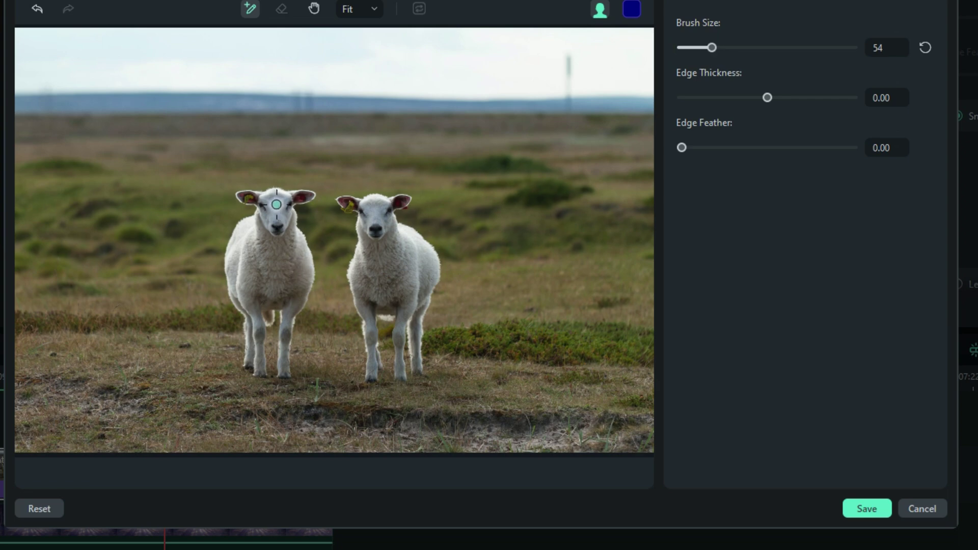
pyautogui.moveTo(276, 204)
pyautogui.mouseDown()
pyautogui.moveTo(265, 288)
pyautogui.moveTo(282, 295)
pyautogui.moveTo(255, 305)
pyautogui.mouseUp()
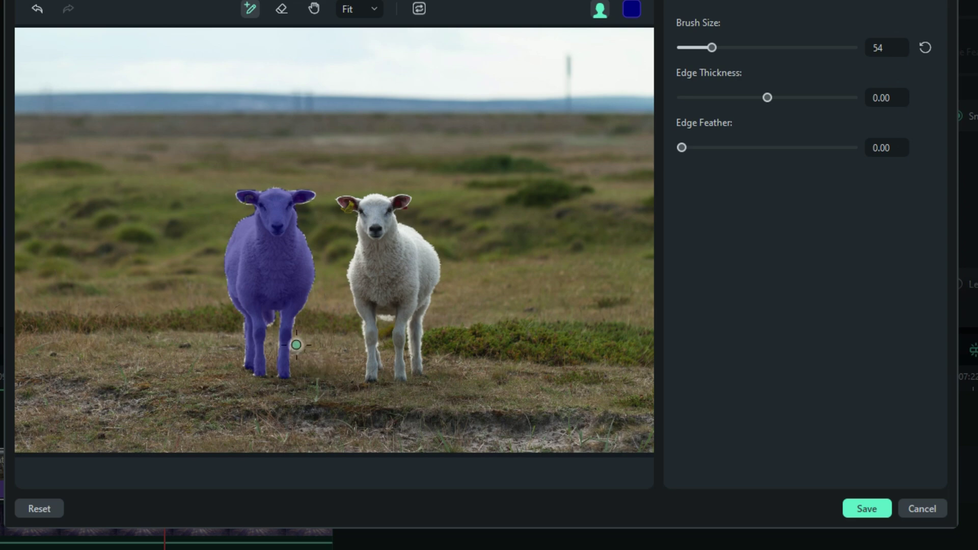
# - Fit and zoom the image to inspect the mask, then restore brush size 30
pyautogui.scroll(1, 295, 345)
pyautogui.scroll(3, 273, 311)
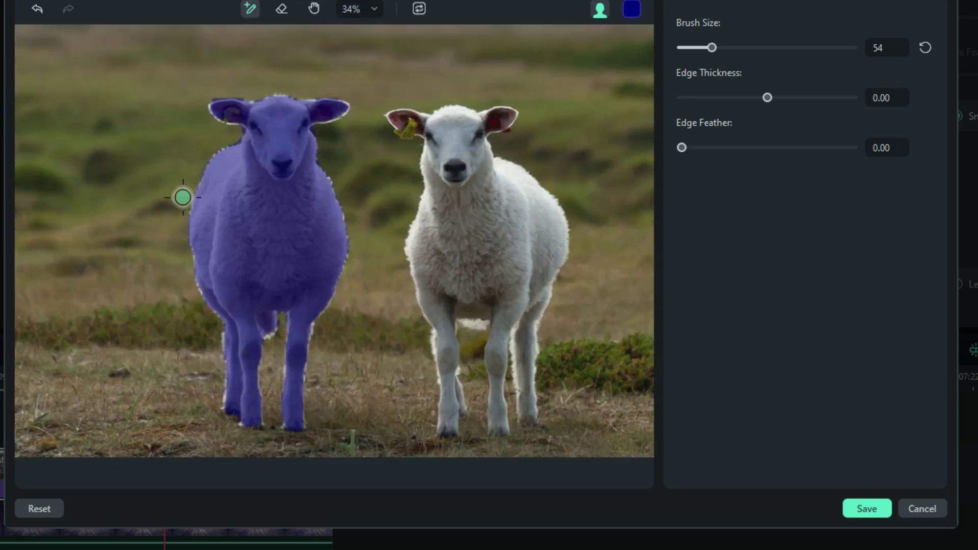
pyautogui.scroll(1, 183, 197)
pyautogui.click(375, 10)
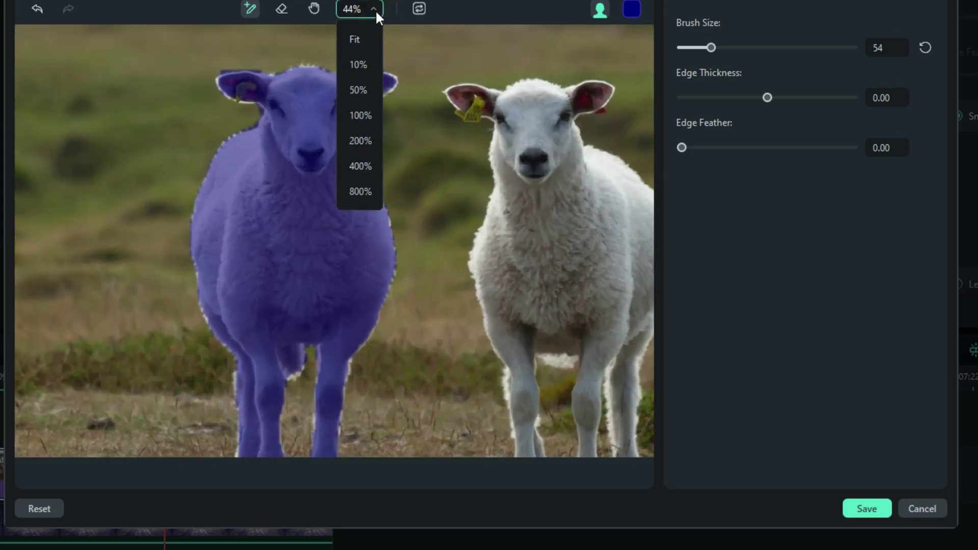
pyautogui.click(360, 40)
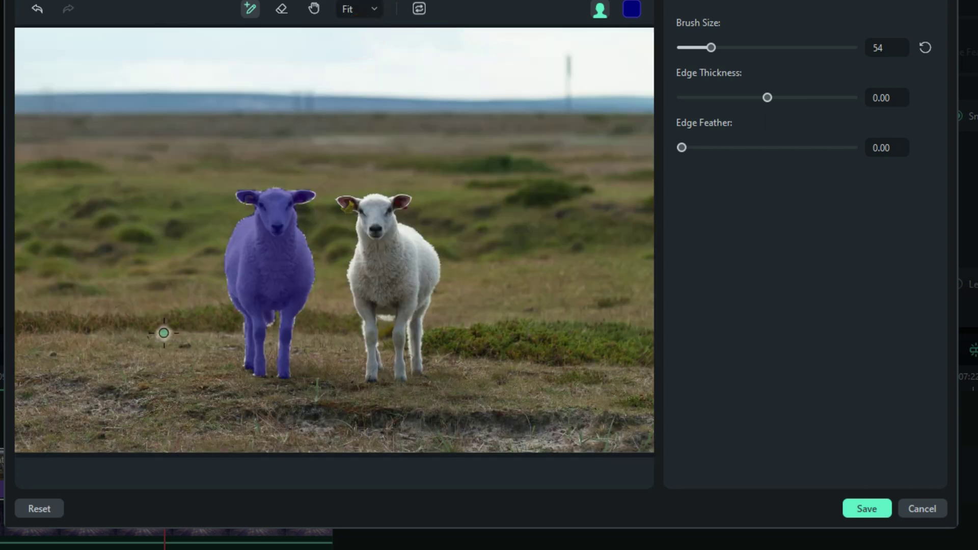
pyautogui.scroll(1, 220, 338)
pyautogui.scroll(2, 219, 338)
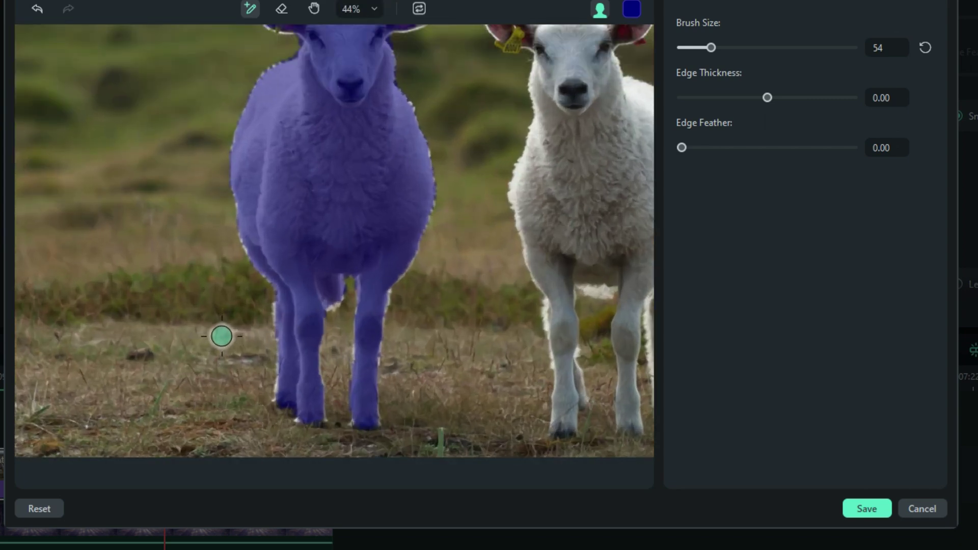
pyautogui.scroll(2, 221, 336)
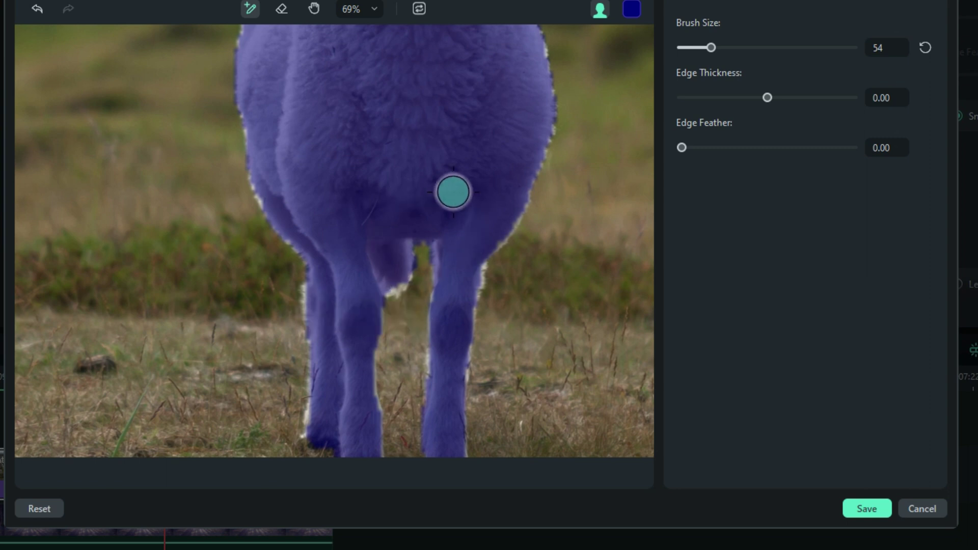
pyautogui.click(927, 46)
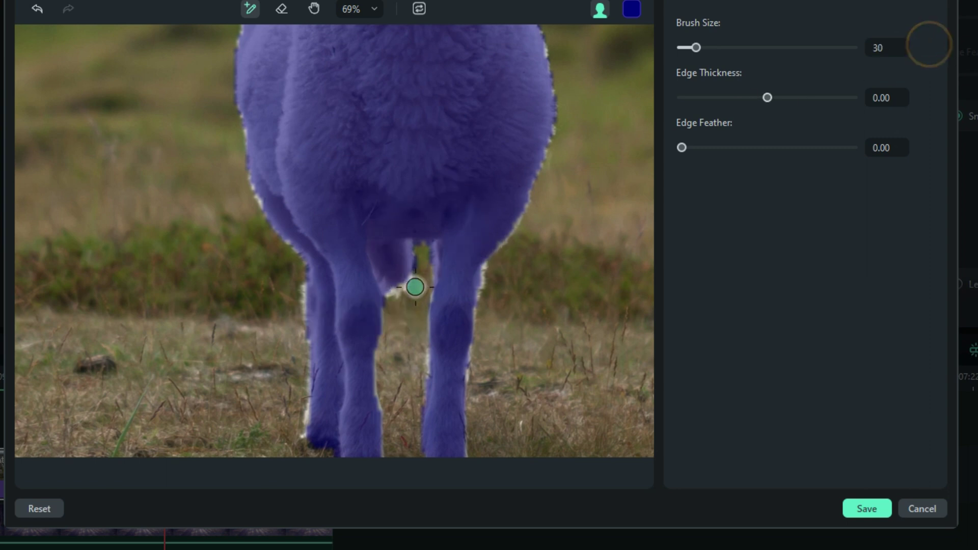
# - With a size 5 brush, touch up the mask between the legs, along a leg and the hip
pyautogui.moveTo(697, 46); pyautogui.dragTo(682, 47)
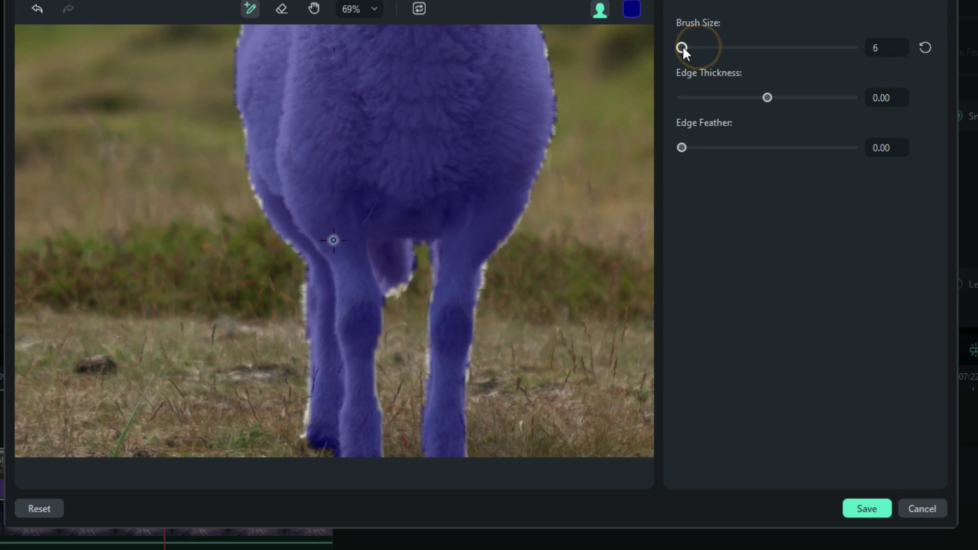
pyautogui.click(405, 288)
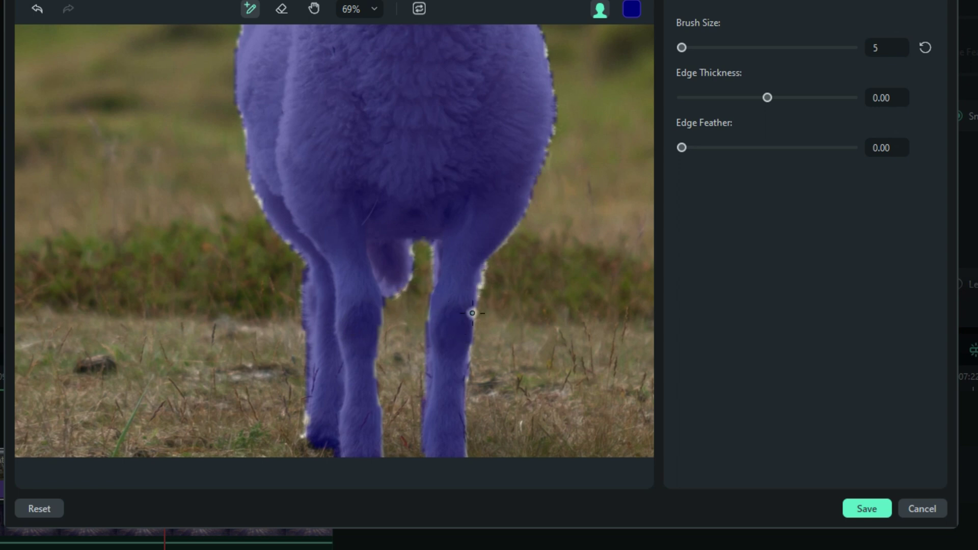
pyautogui.click(482, 280)
pyautogui.click(258, 204)
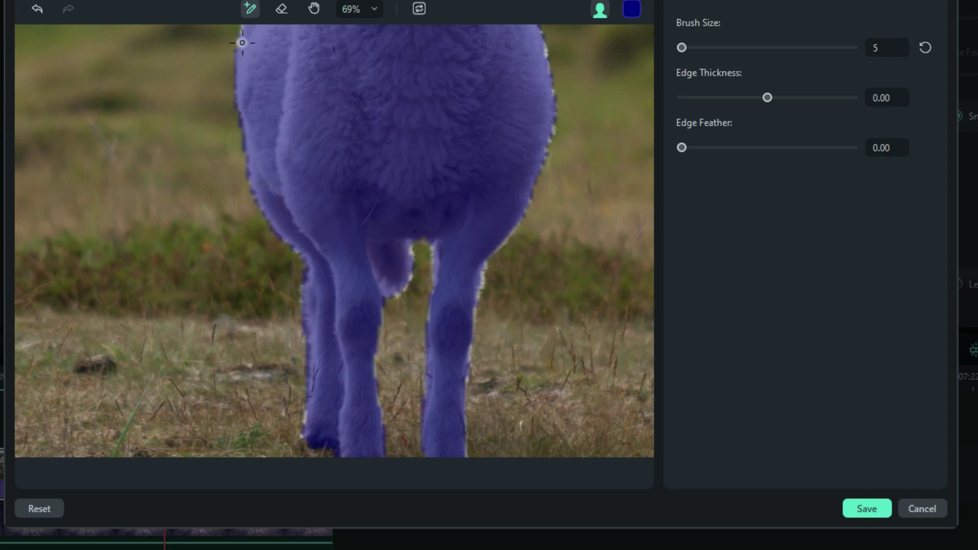
pyautogui.click(483, 270)
pyautogui.click(483, 286)
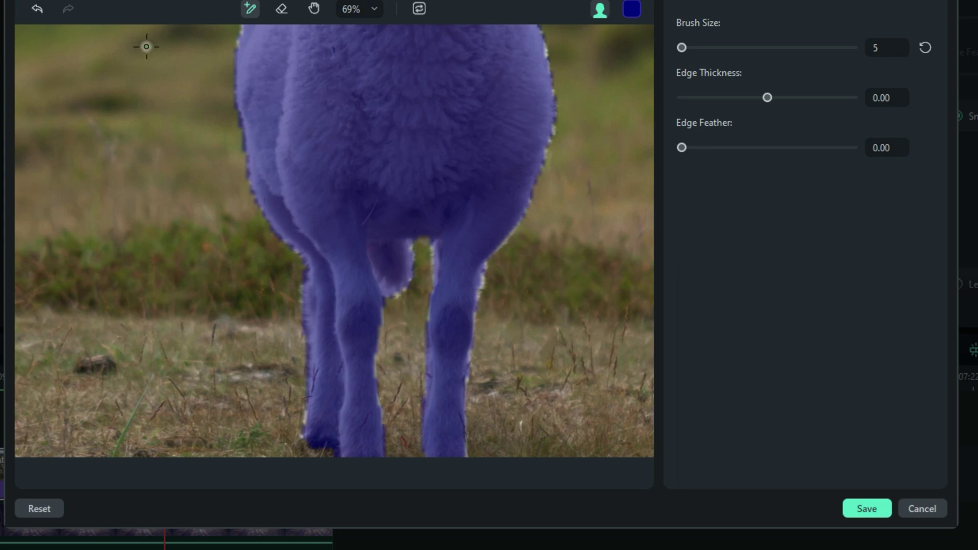
# - Smart-brush the left ear, right ear and neck edges into the mask, then zoom to Fit
pyautogui.click(314, 11)
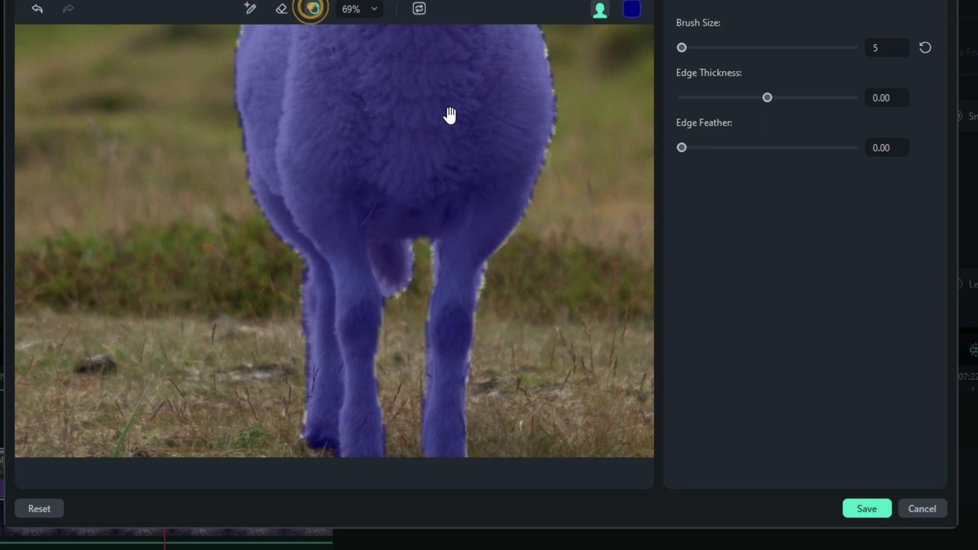
pyautogui.moveTo(507, 124); pyautogui.dragTo(480, 392)
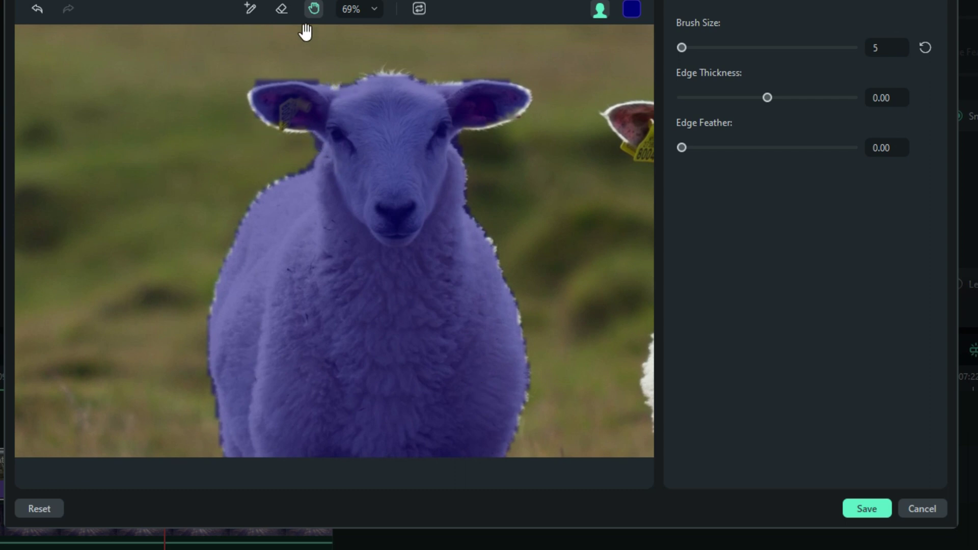
pyautogui.click(249, 8)
pyautogui.click(303, 135)
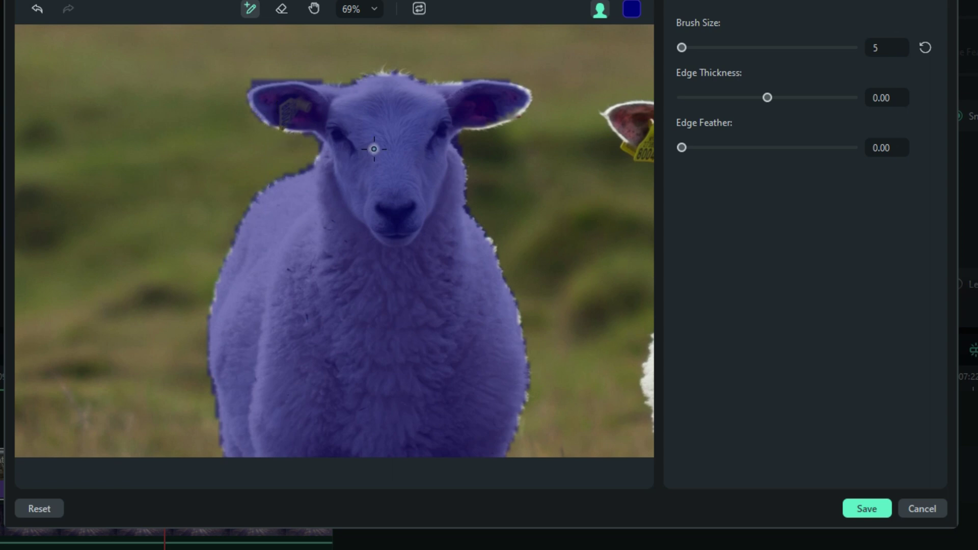
pyautogui.click(534, 97)
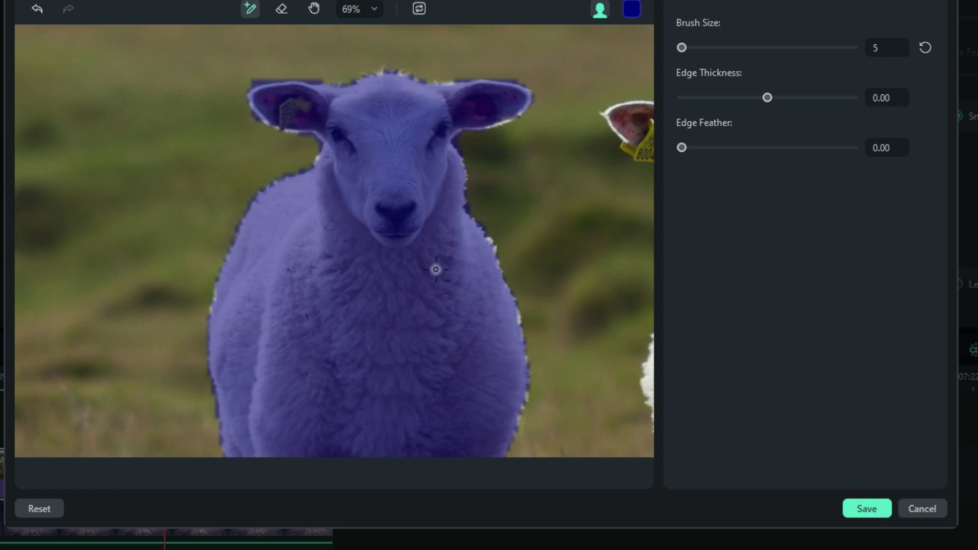
pyautogui.click(489, 239)
pyautogui.click(373, 11)
pyautogui.click(358, 36)
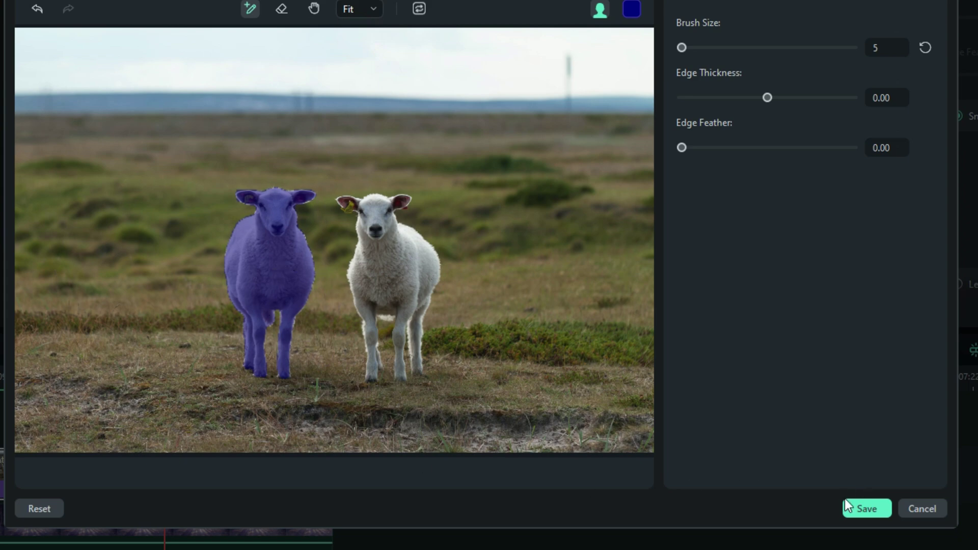
# - Save the cutout, then select the sheep overlay and drag it toward the left
pyautogui.click(866, 508)
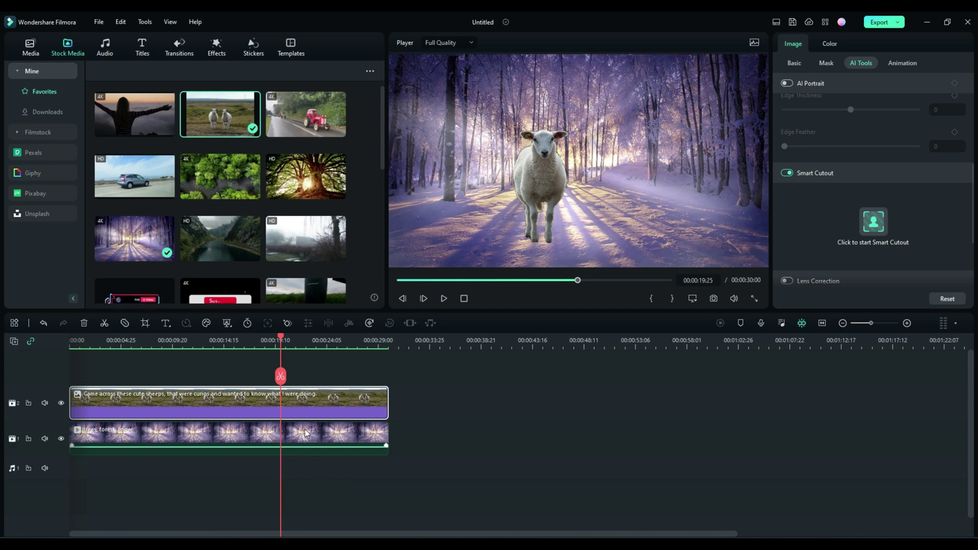
pyautogui.click(542, 170)
pyautogui.click(794, 63)
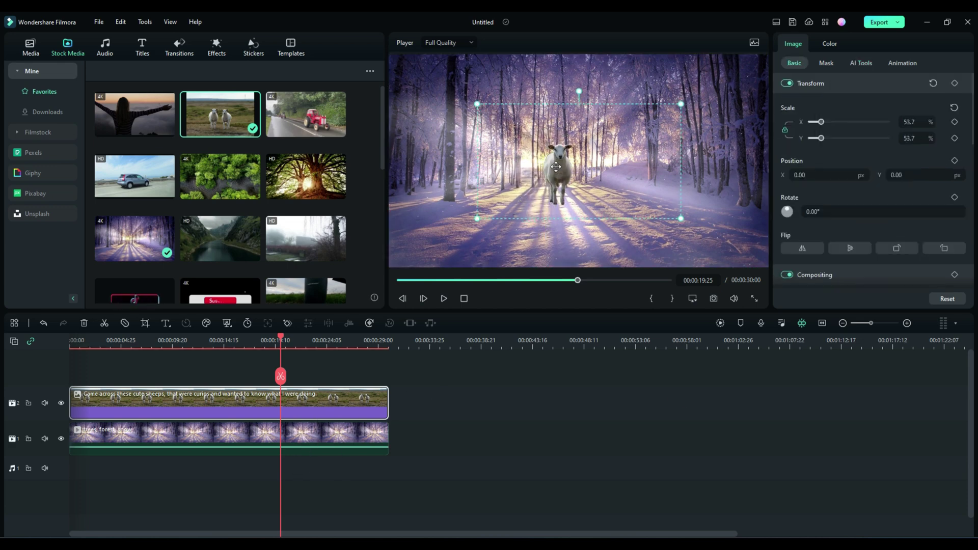
pyautogui.moveTo(556, 168); pyautogui.dragTo(477, 172)
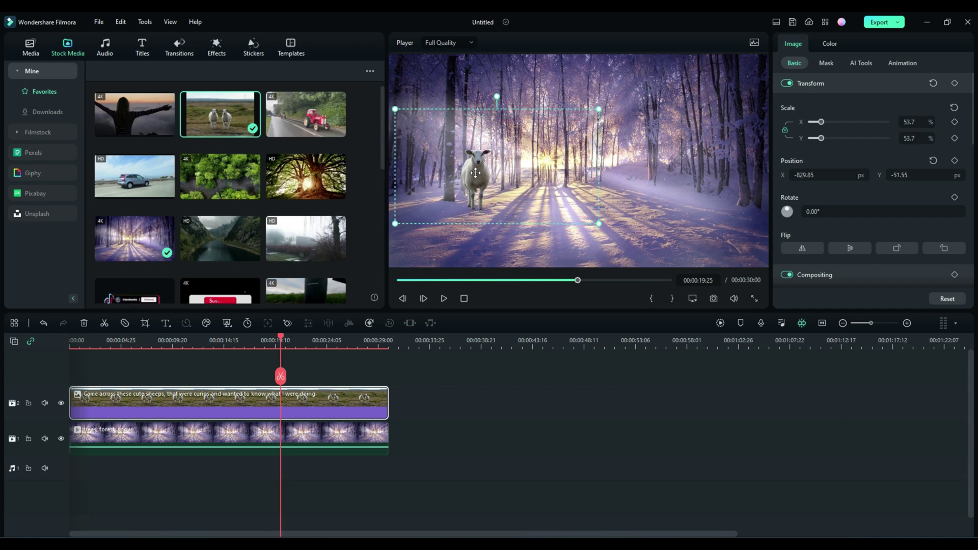
# - Scale the sheep to 34.9%, adjust its position in the forest and return to the timeline start
pyautogui.moveTo(821, 122); pyautogui.dragTo(818, 126)
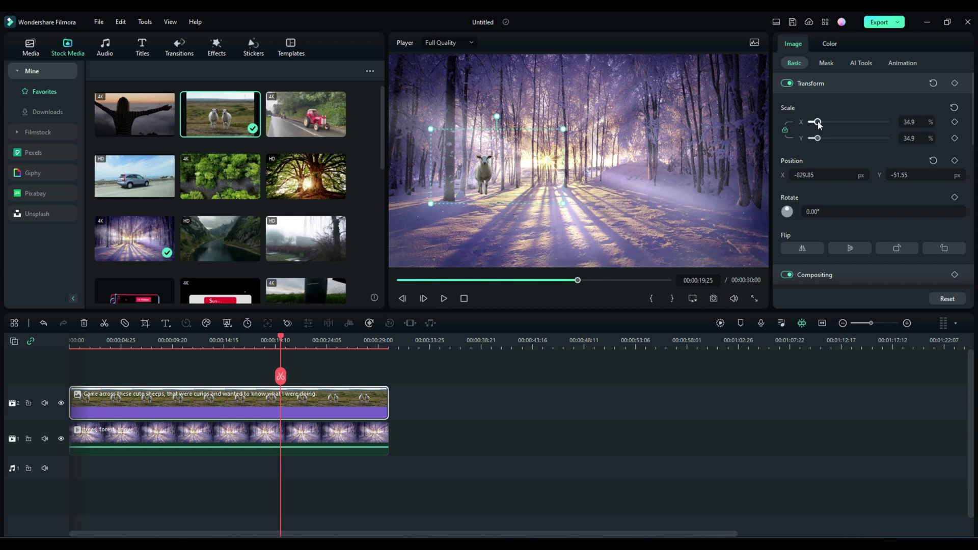
pyautogui.click(486, 176)
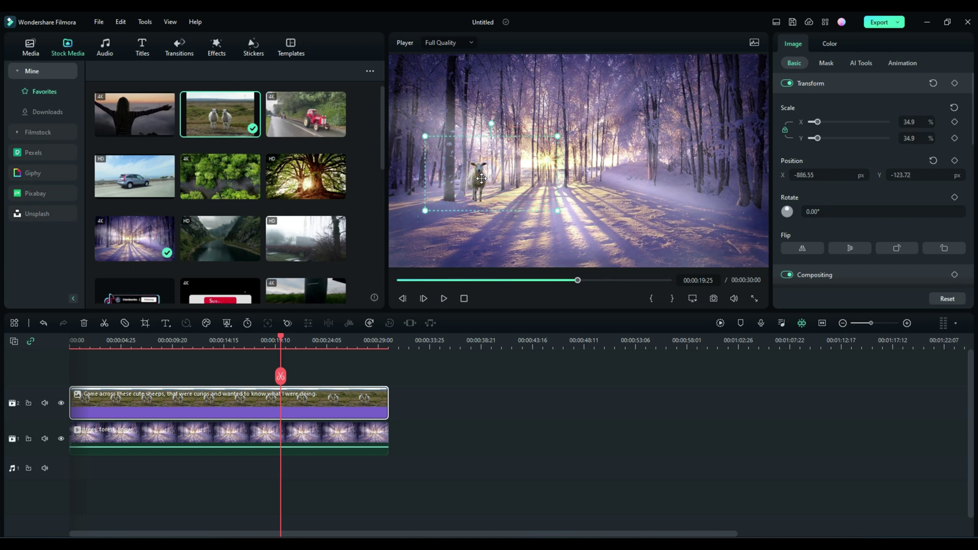
pyautogui.click(305, 438)
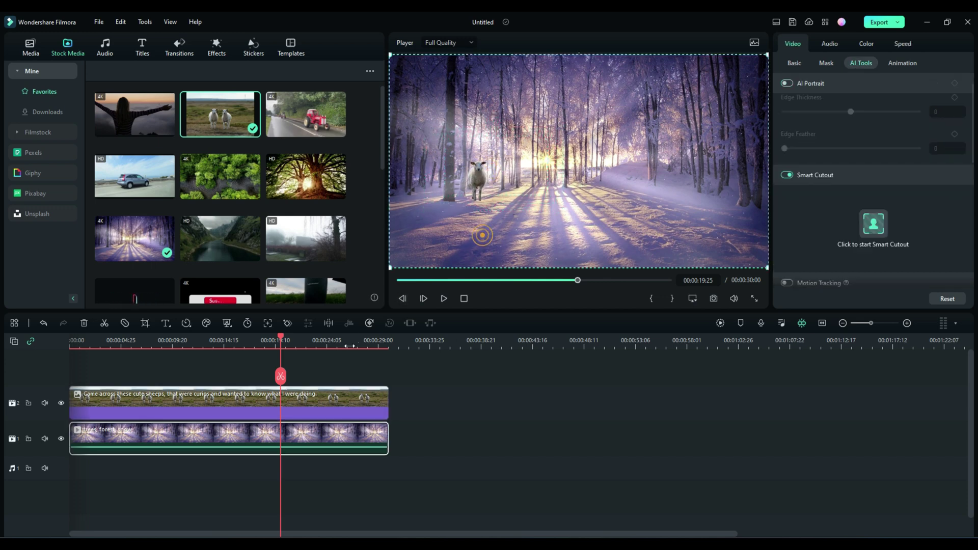
pyautogui.press('Home')
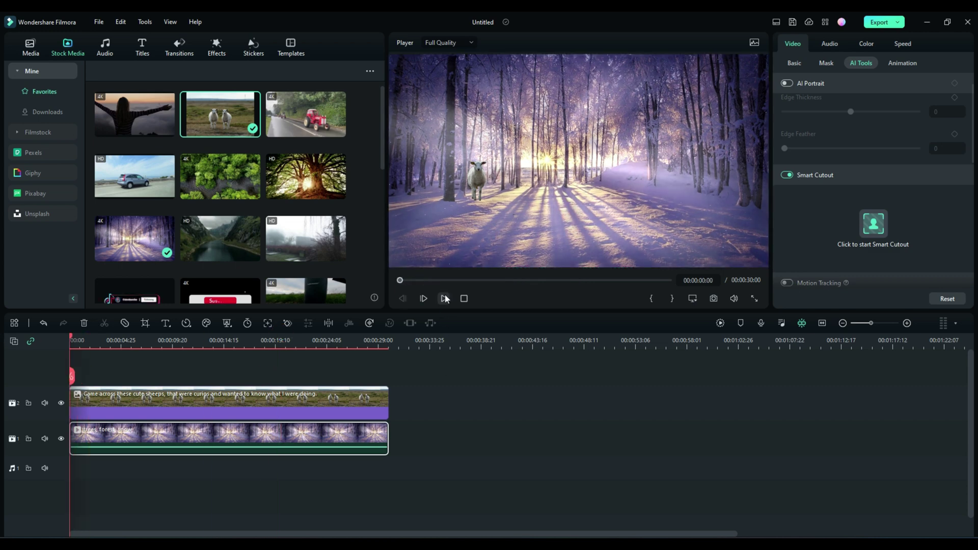
# - Preview the composition, then set the sheep cutout's Edge Feather to 2.04 and save
pyautogui.click(444, 298)
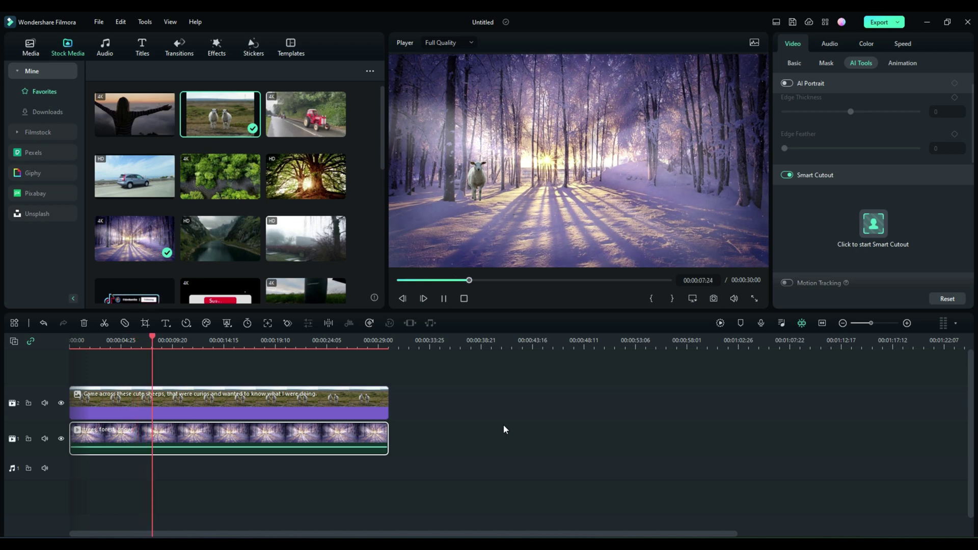
pyautogui.press('space')
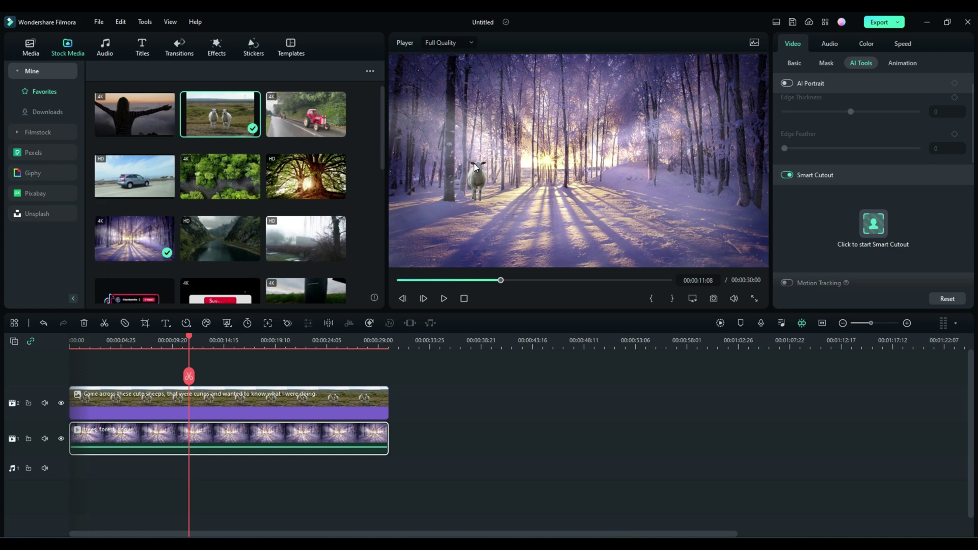
pyautogui.click(244, 399)
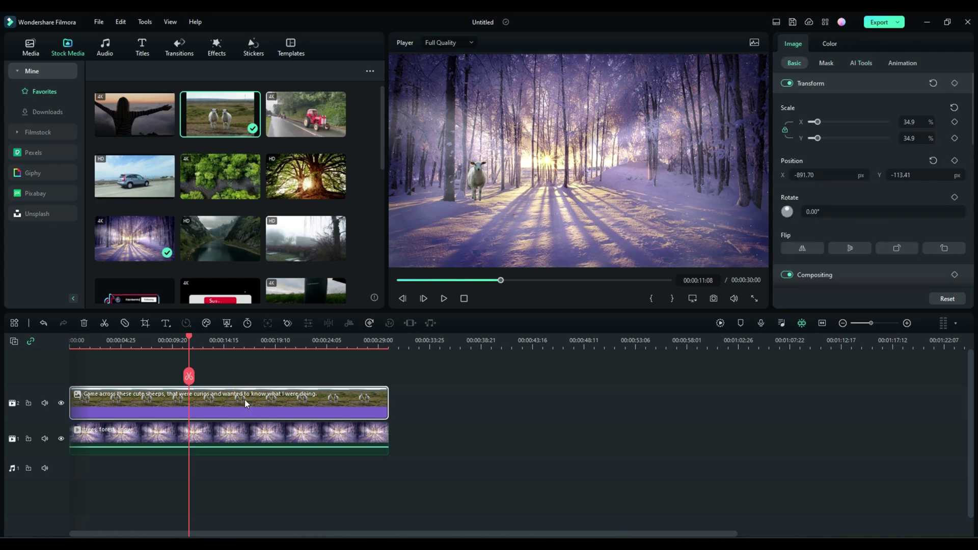
pyautogui.click(863, 64)
pyautogui.click(872, 222)
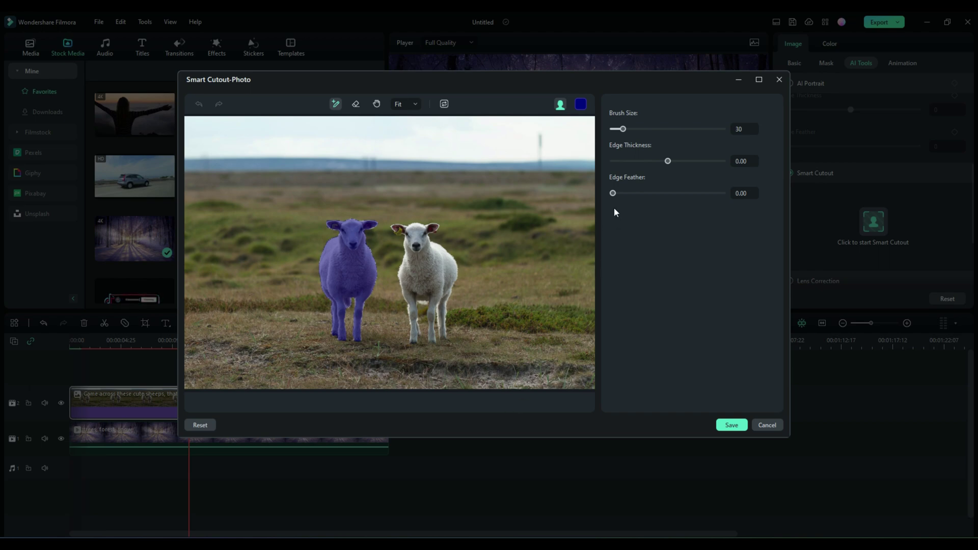
pyautogui.moveTo(612, 194); pyautogui.dragTo(623, 193)
pyautogui.click(731, 425)
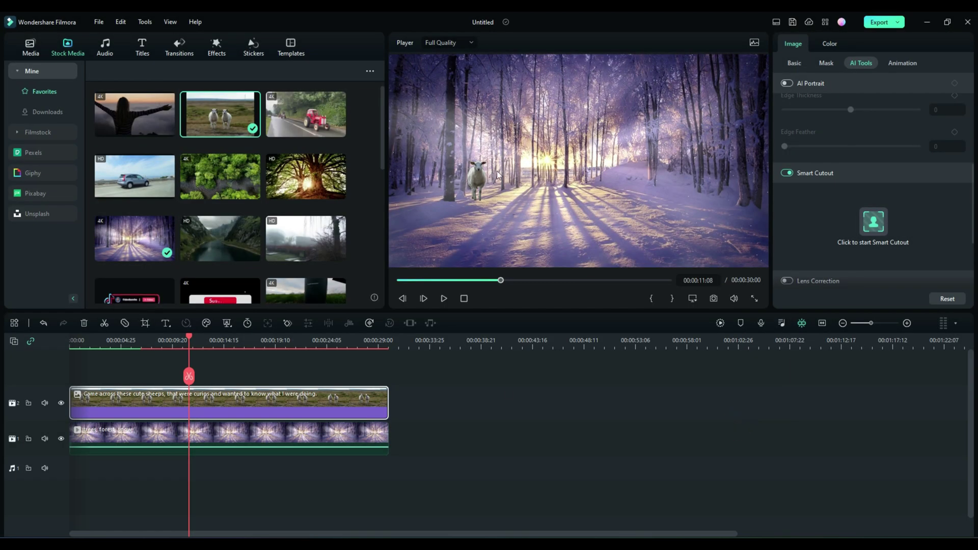
# - Reopen the sheep's cutout editor, erase the ear and side, then undo both erasures
pyautogui.click(875, 226)
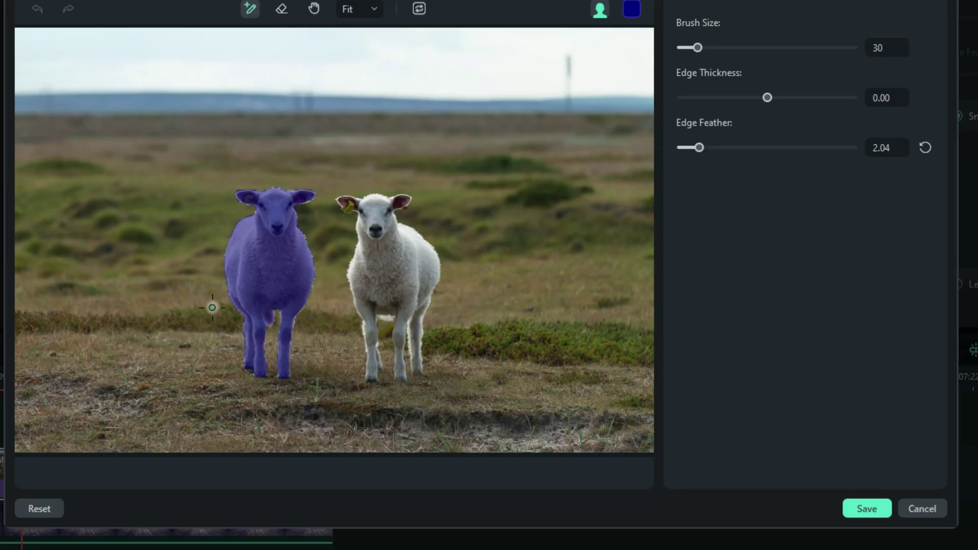
pyautogui.scroll(3, 312, 294)
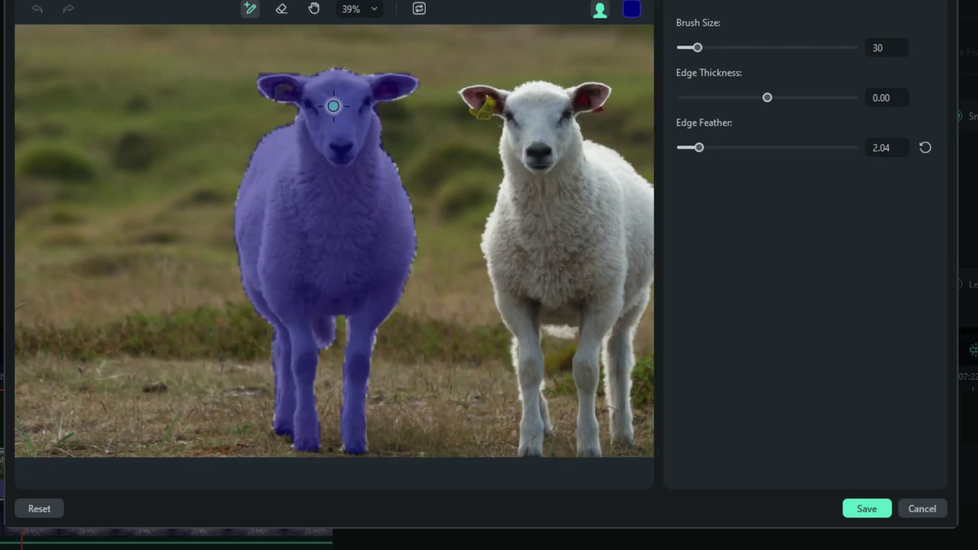
pyautogui.click(282, 10)
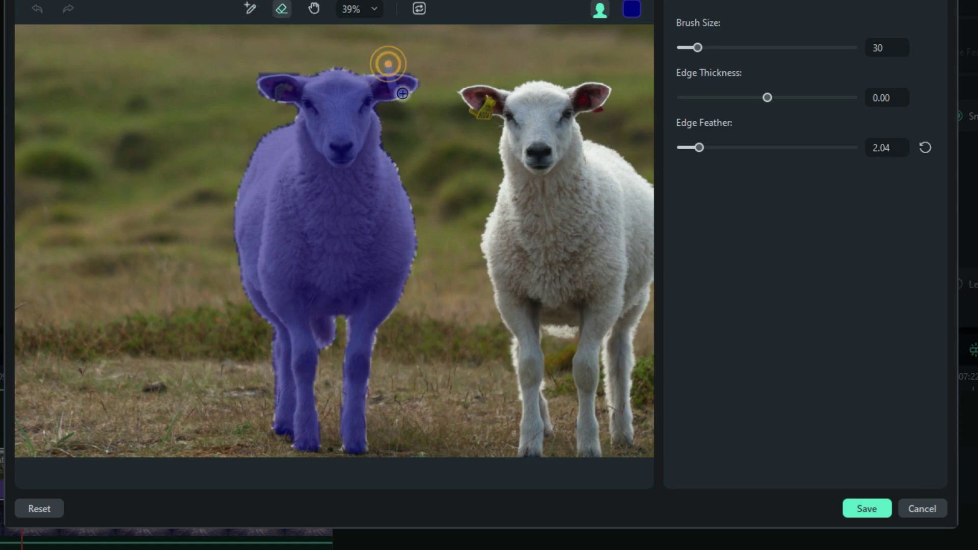
pyautogui.moveTo(388, 62)
pyautogui.mouseDown()
pyautogui.moveTo(407, 77)
pyautogui.moveTo(384, 83)
pyautogui.mouseUp()
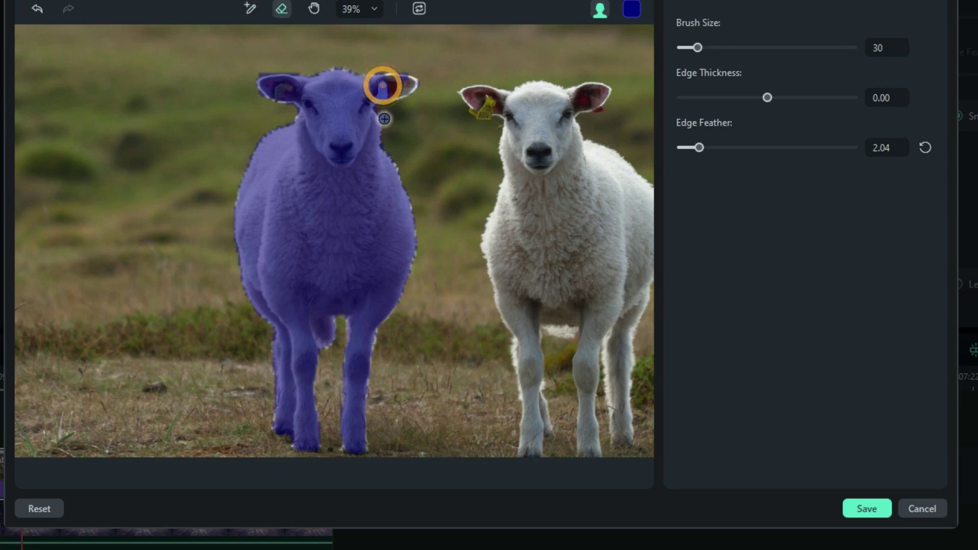
pyautogui.moveTo(276, 191); pyautogui.dragTo(275, 298)
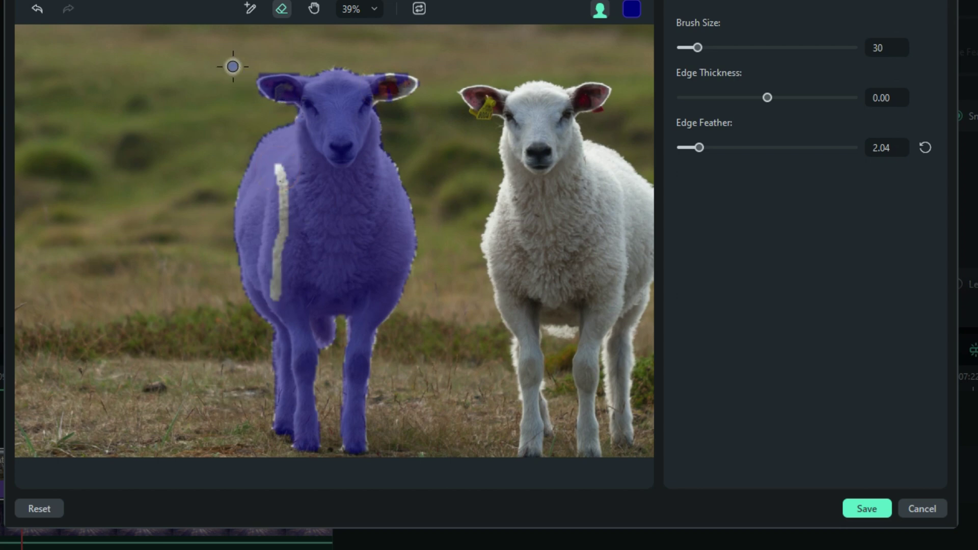
pyautogui.click(38, 9)
pyautogui.click(37, 8)
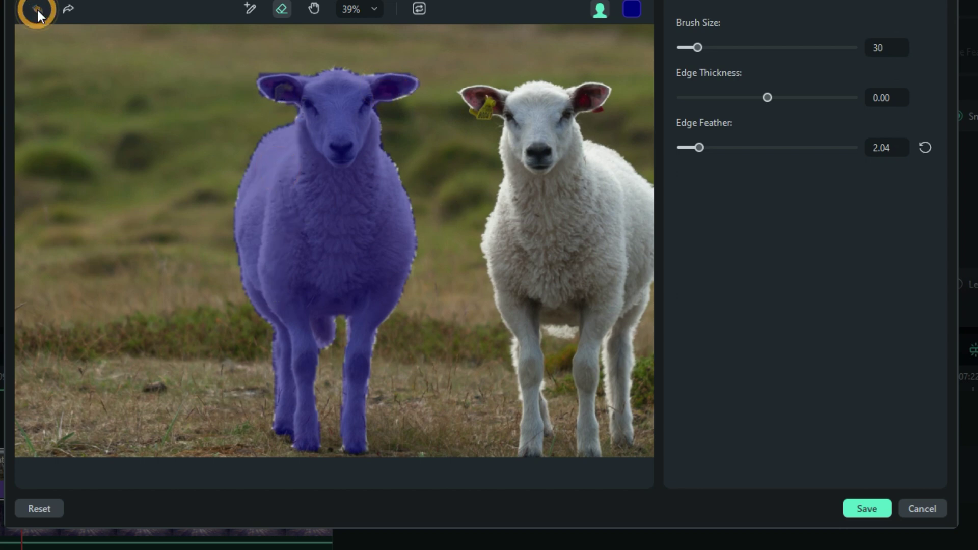
# - Pan and zoom around the sheep photo to inspect the unchanged mask
pyautogui.click(312, 9)
pyautogui.moveTo(321, 88); pyautogui.dragTo(275, 45)
pyautogui.click(371, 9)
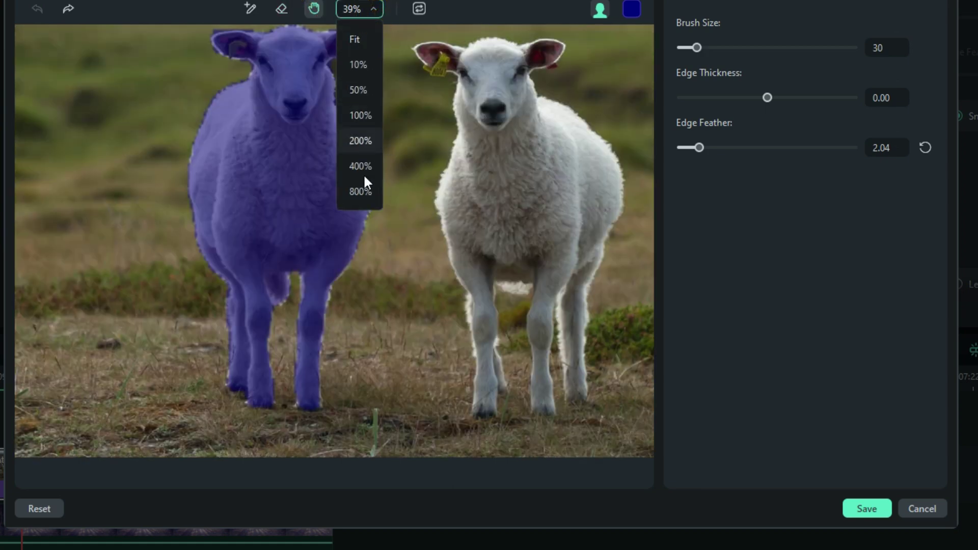
pyautogui.click(405, 251)
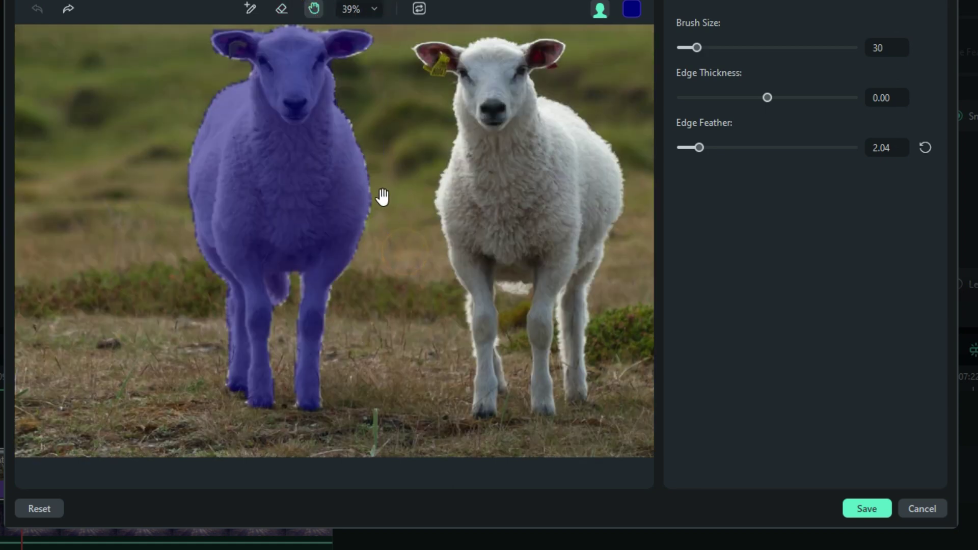
pyautogui.scroll(3, 382, 196)
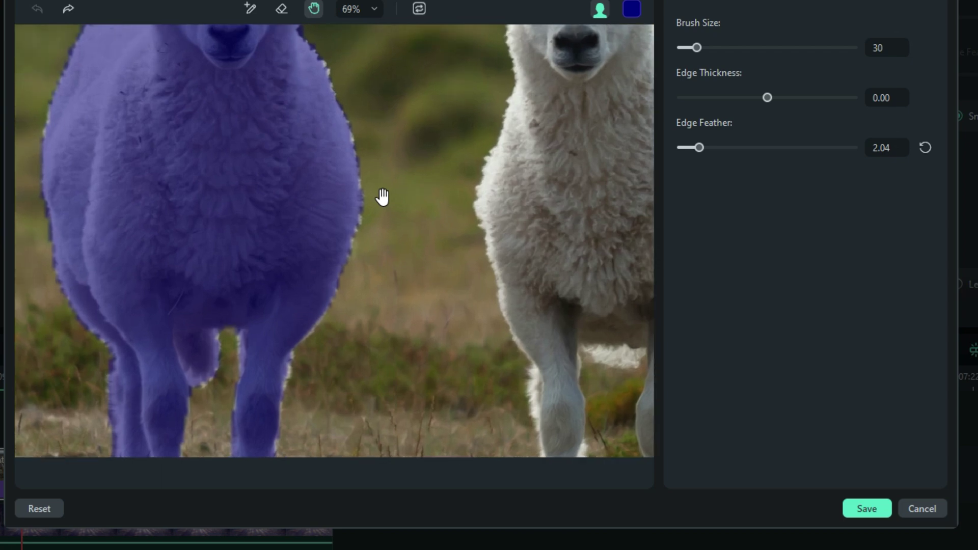
pyautogui.scroll(-4, 382, 196)
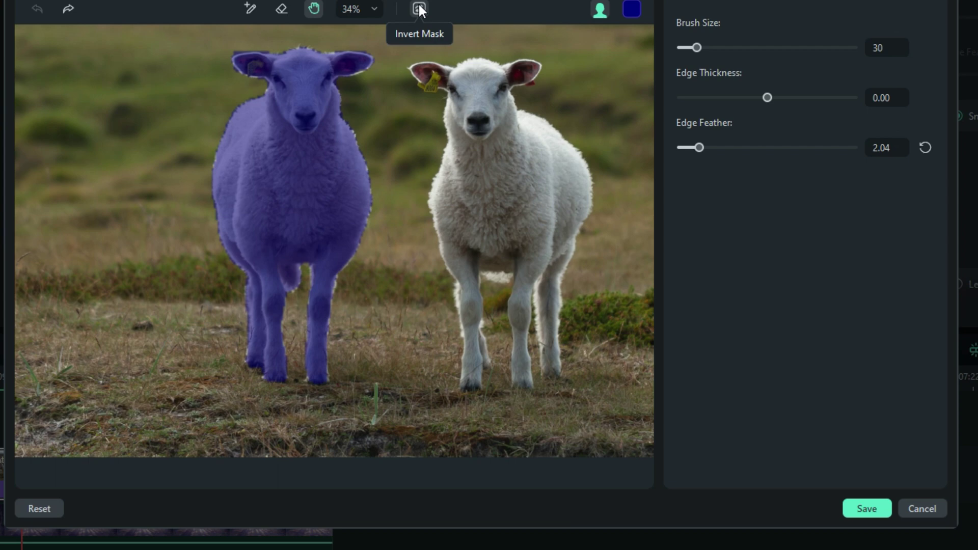
# - Fit the photo in view, invert the selection to keep background and right sheep, and save
pyautogui.scroll(-3, 384, 153)
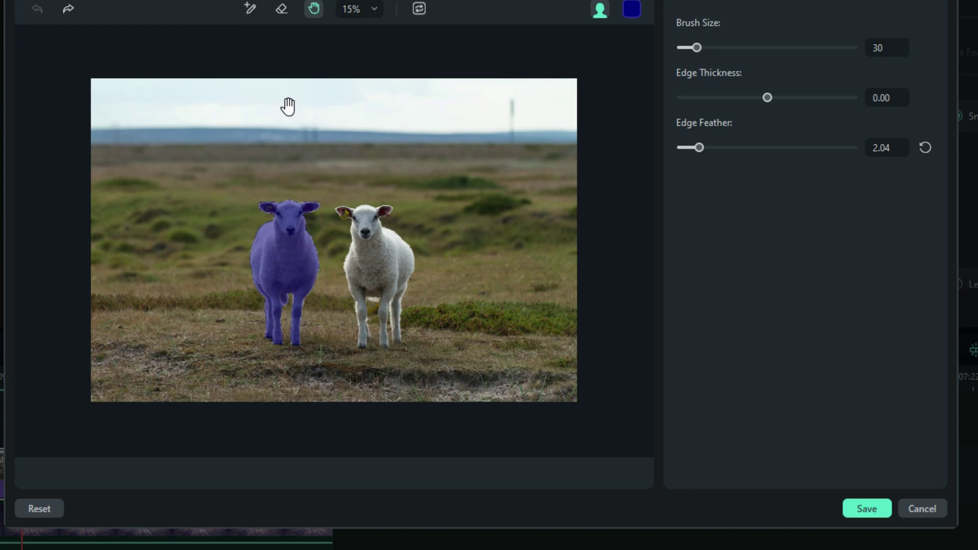
pyautogui.click(251, 10)
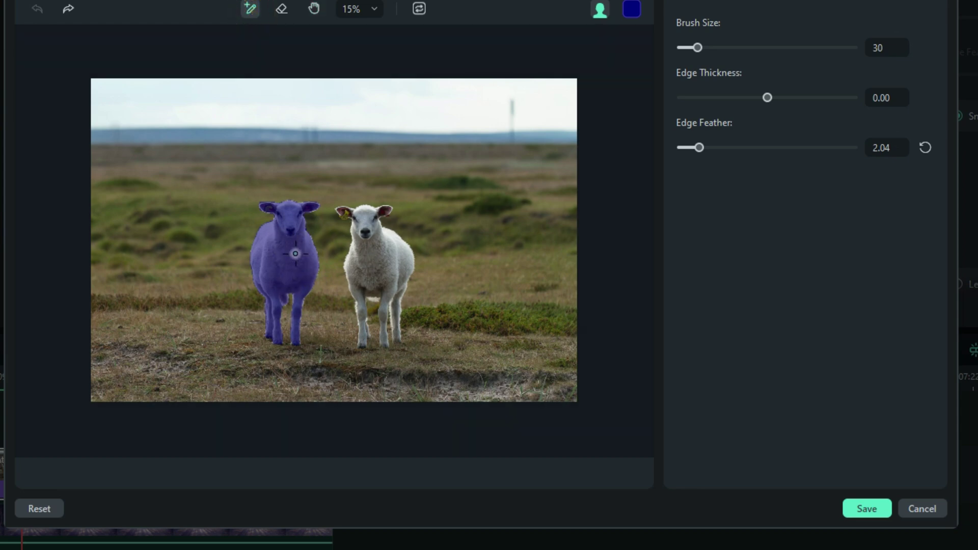
pyautogui.click(371, 8)
pyautogui.click(355, 39)
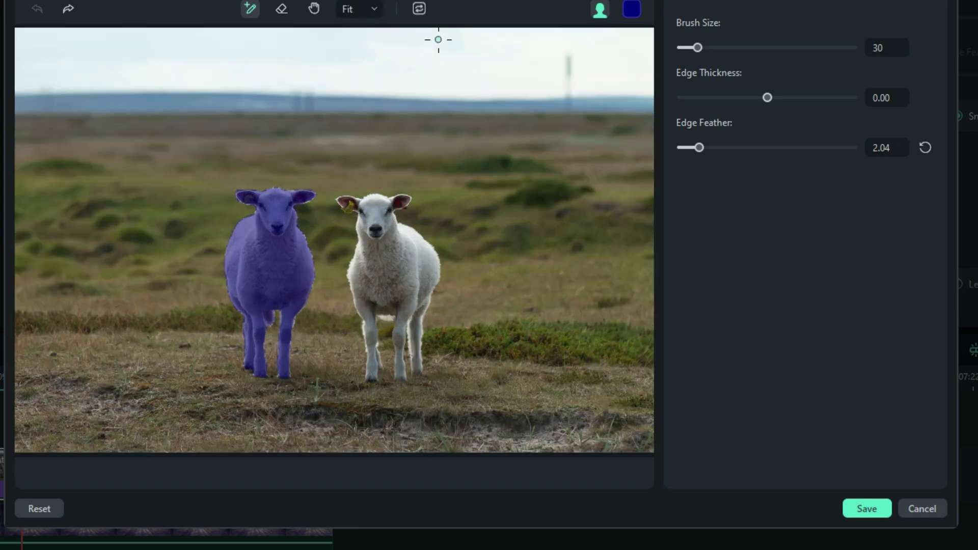
pyautogui.click(419, 9)
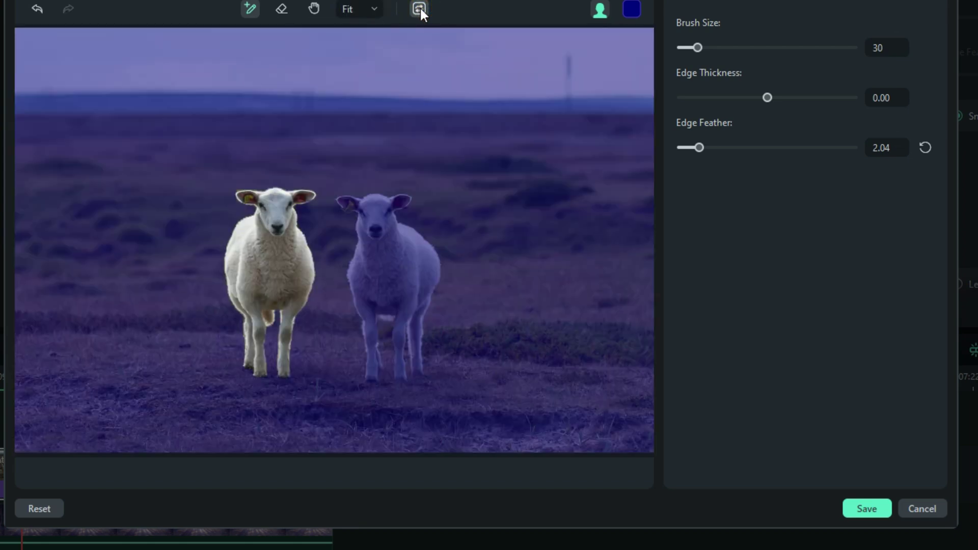
pyautogui.click(863, 511)
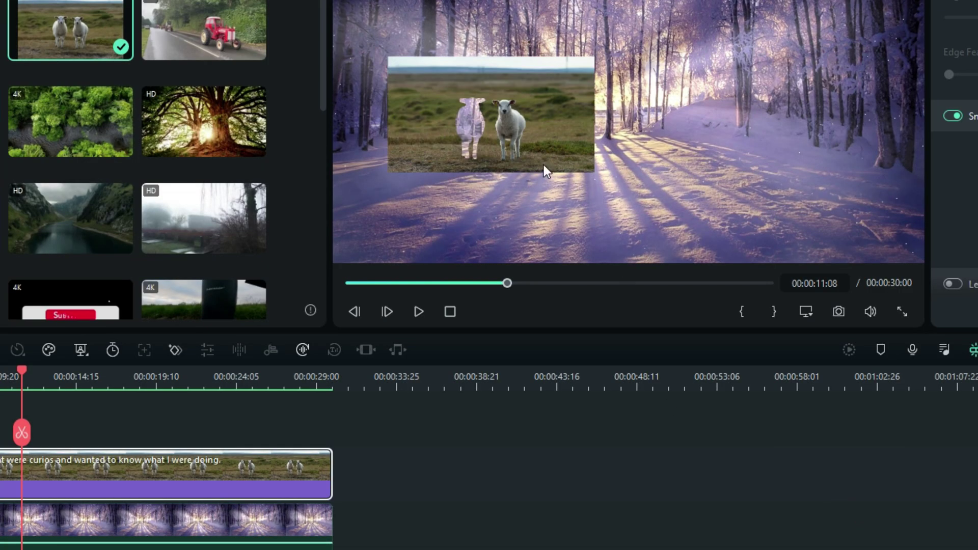
# - Enlarge and center the sheep photo clip in the Player so it fills the frame at 100%
pyautogui.click(107, 530)
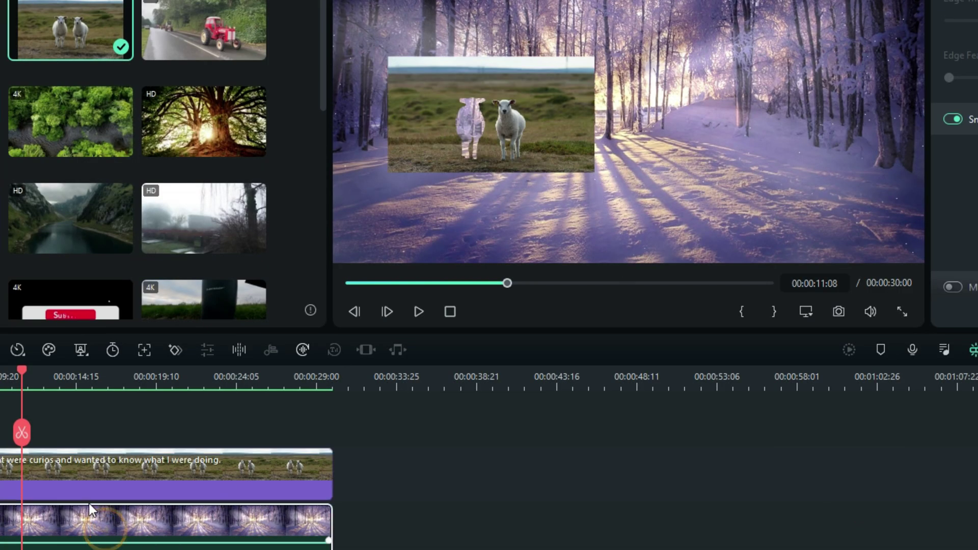
pyautogui.click(84, 481)
pyautogui.click(504, 61)
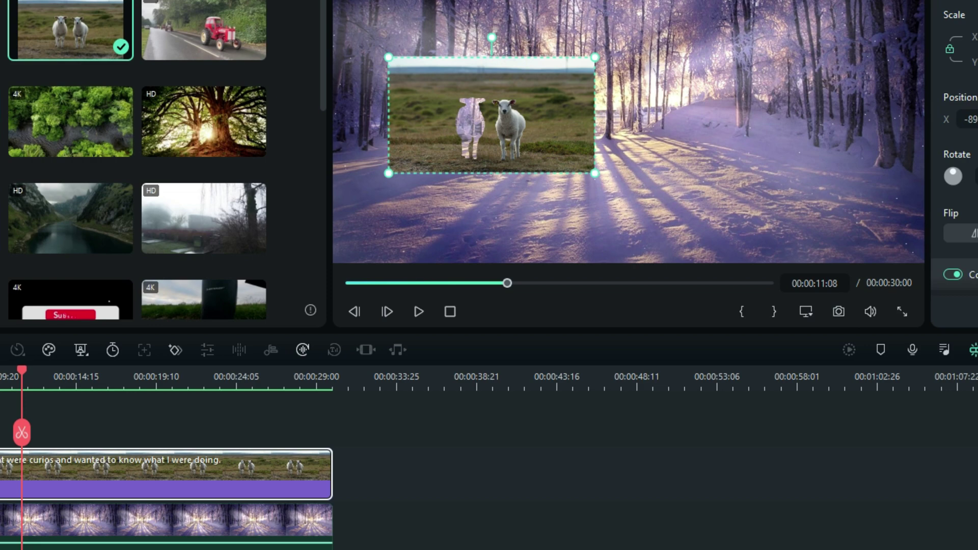
pyautogui.moveTo(594, 173); pyautogui.dragTo(915, 211)
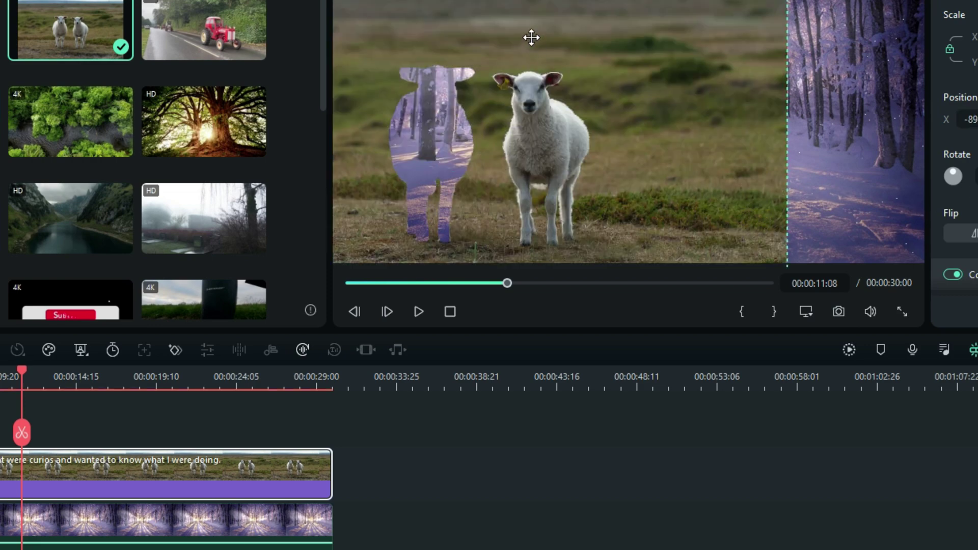
pyautogui.moveTo(560, 153); pyautogui.dragTo(708, 152)
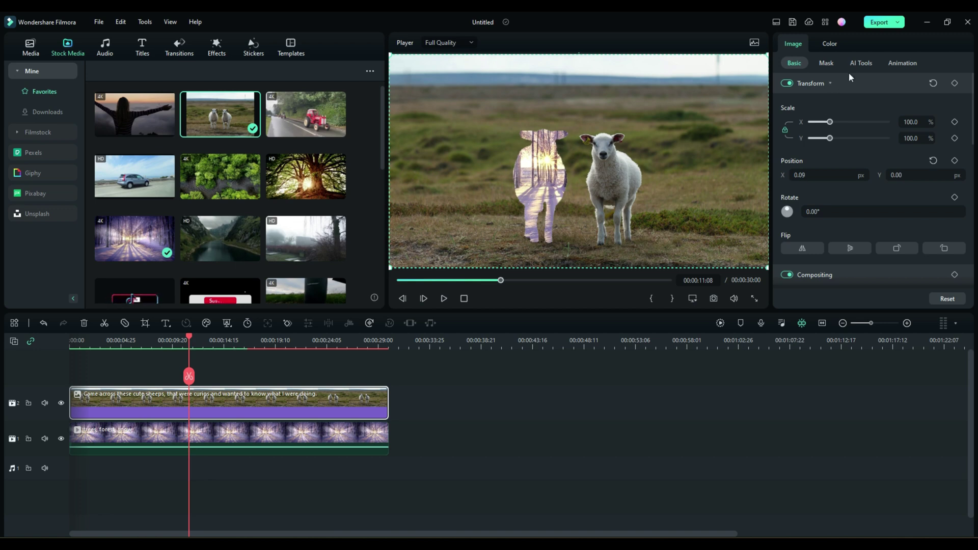
# - Start Smart Cutout on the sheep clip from AI Tools and invert the mask to the left sheep
pyautogui.click(860, 63)
pyautogui.click(877, 226)
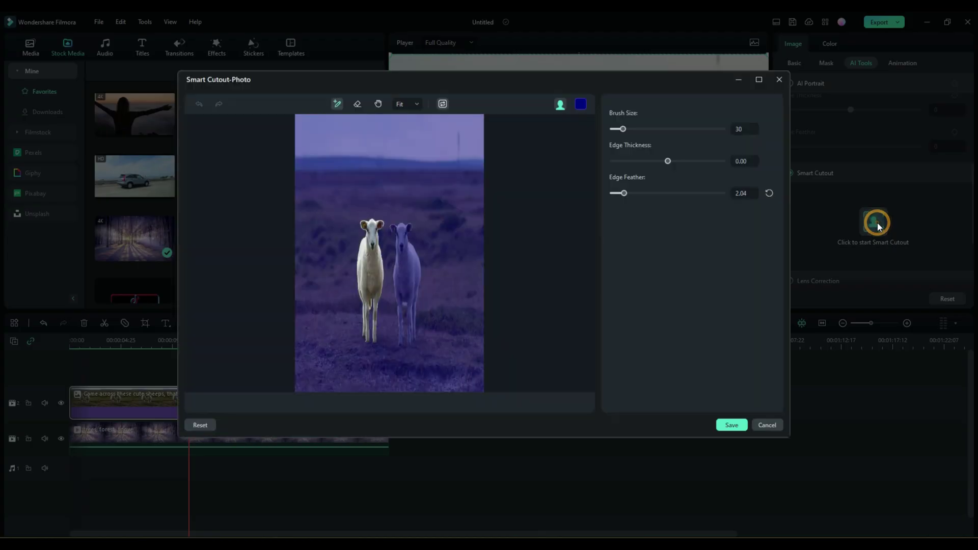
pyautogui.click(444, 104)
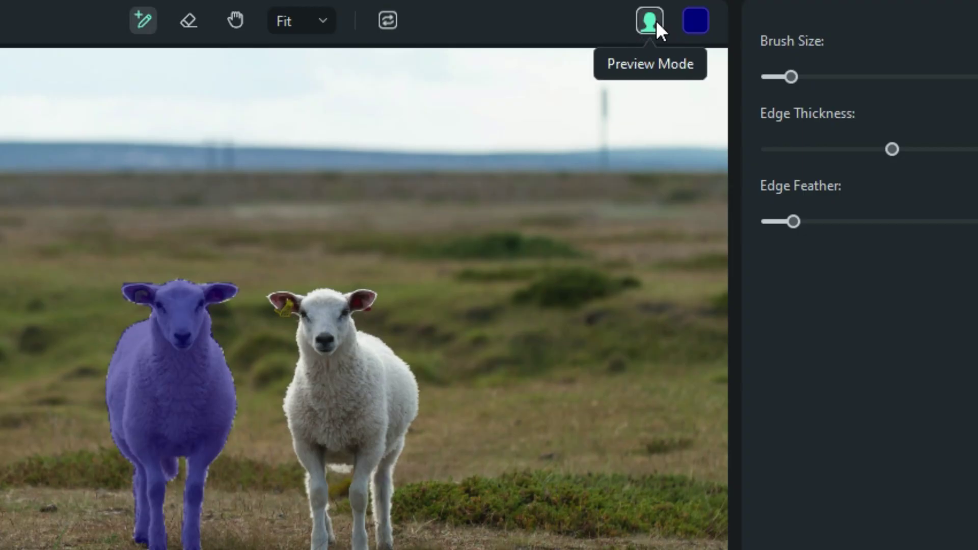
# - Preview the cutout over a transparency grid, then over a black background
pyautogui.click(656, 19)
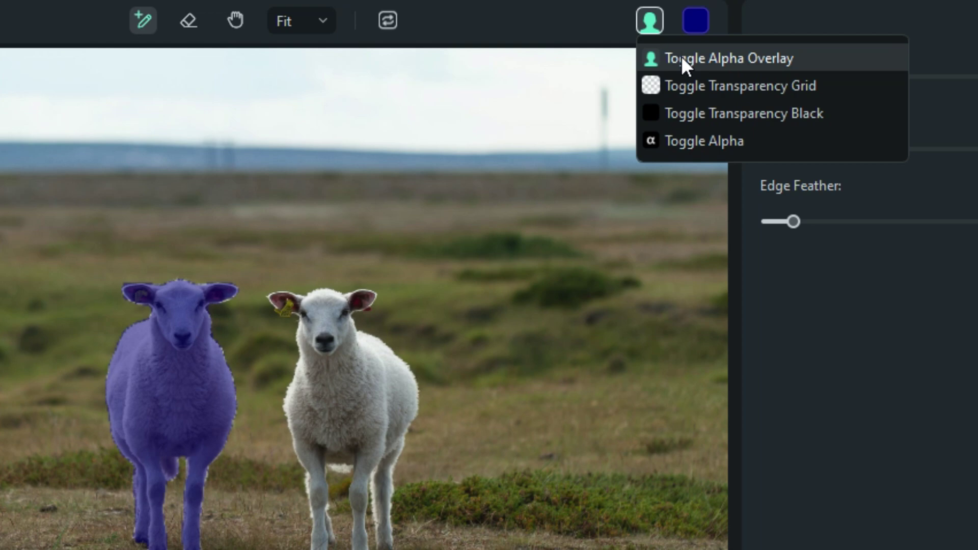
pyautogui.click(689, 90)
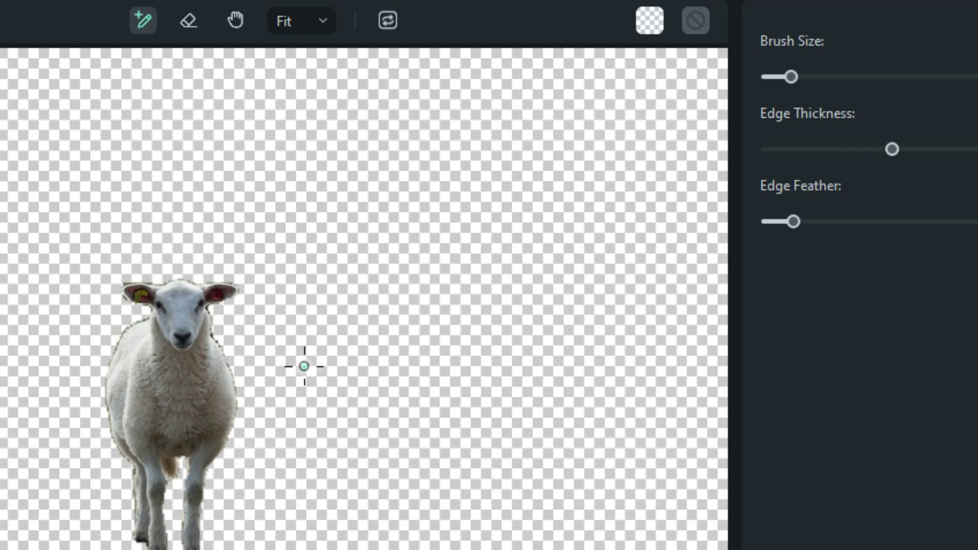
pyautogui.click(645, 26)
pyautogui.click(699, 113)
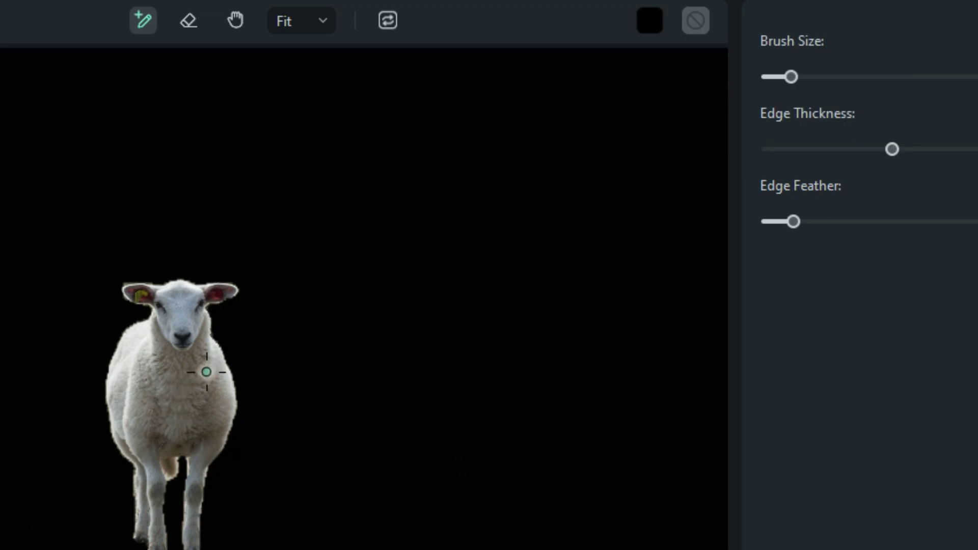
pyautogui.click(649, 20)
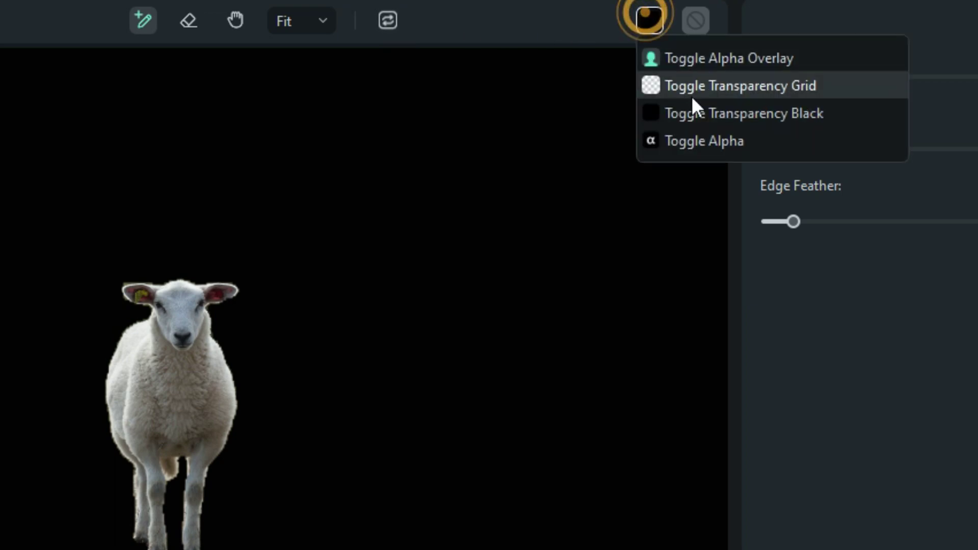
# - View the cutout as a black-and-white alpha mask, then return to the coloured overlay
pyautogui.click(704, 137)
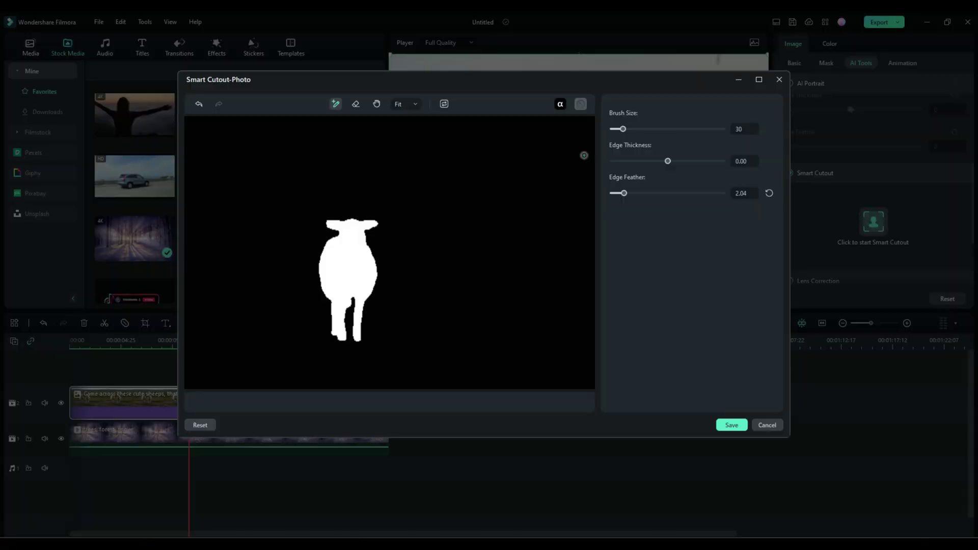
pyautogui.click(560, 103)
pyautogui.click(576, 119)
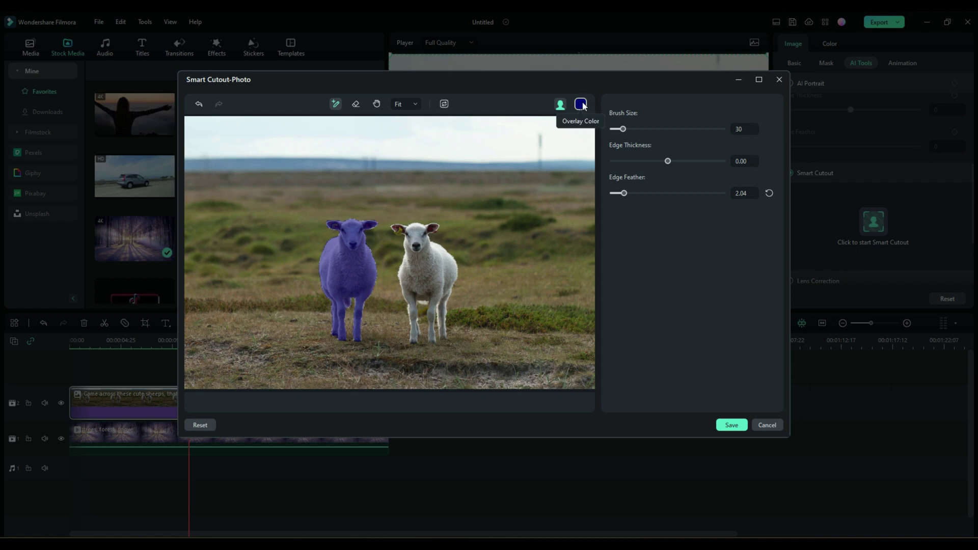
# - Change the mask overlay colour from red to lavender and save the left-sheep cutout
pyautogui.click(581, 105)
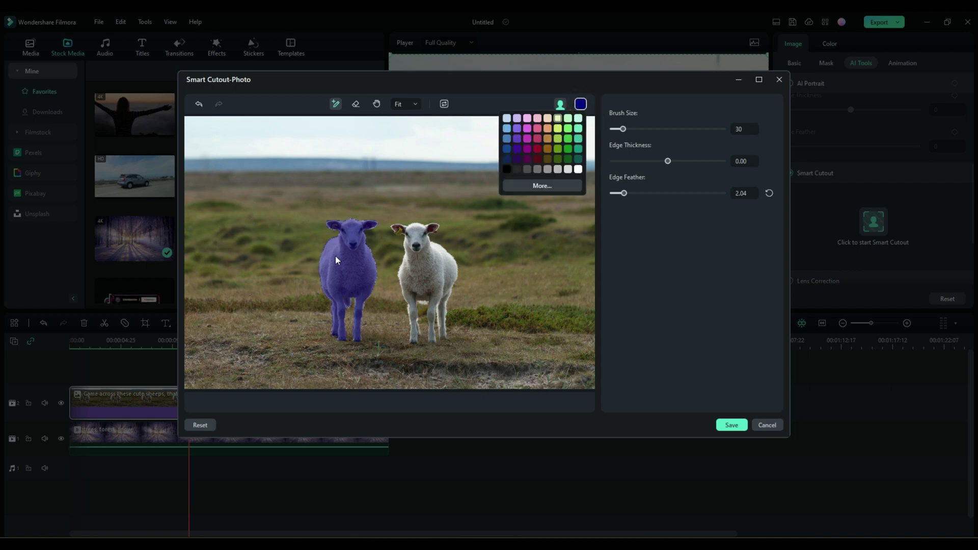
pyautogui.click(537, 148)
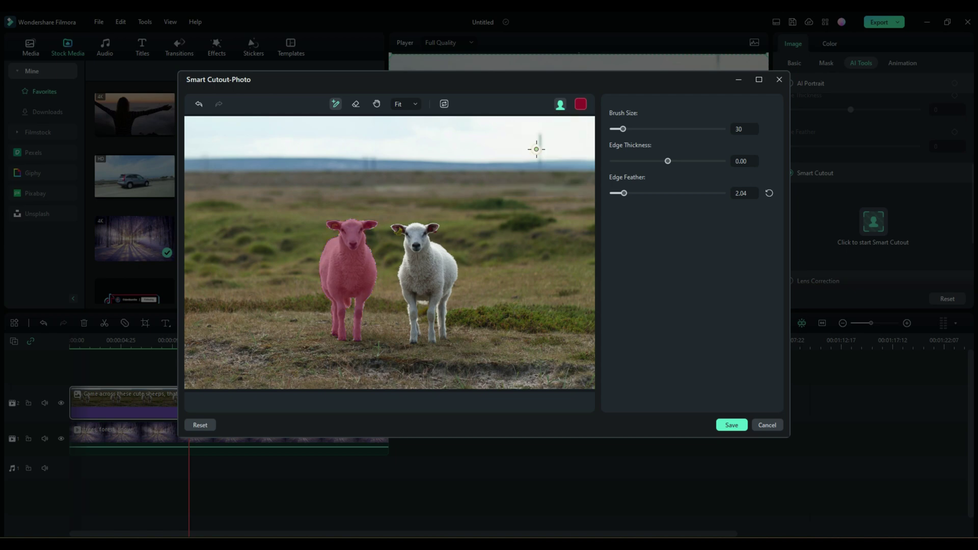
pyautogui.click(580, 104)
pyautogui.click(517, 128)
pyautogui.click(764, 426)
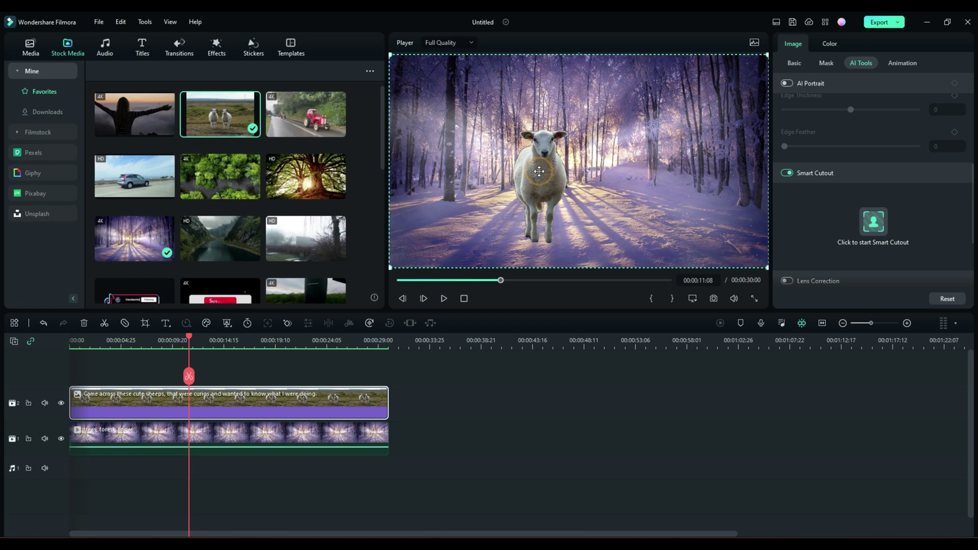
# - Show the sheep clip's Basic settings down to Compositing, then move the playhead back
pyautogui.click(800, 59)
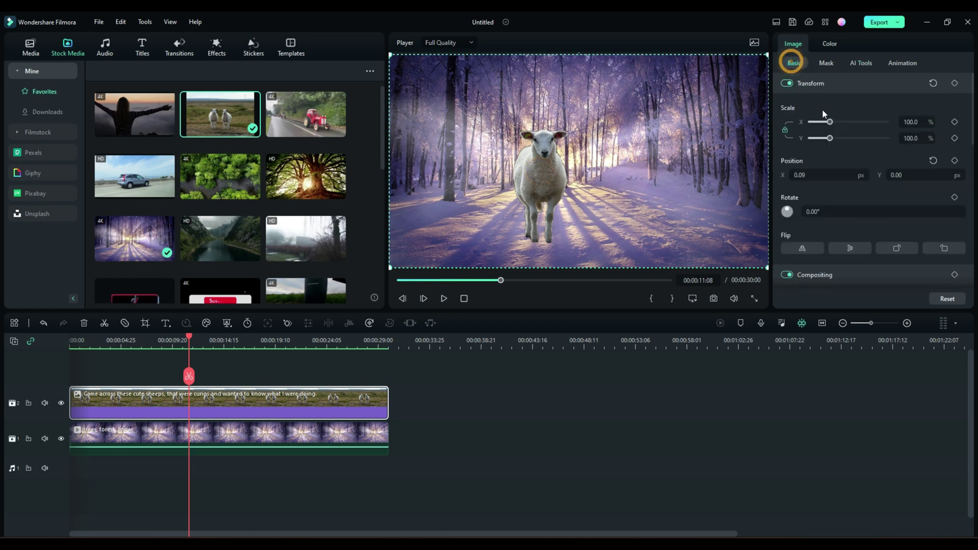
pyautogui.scroll(-5, 831, 236)
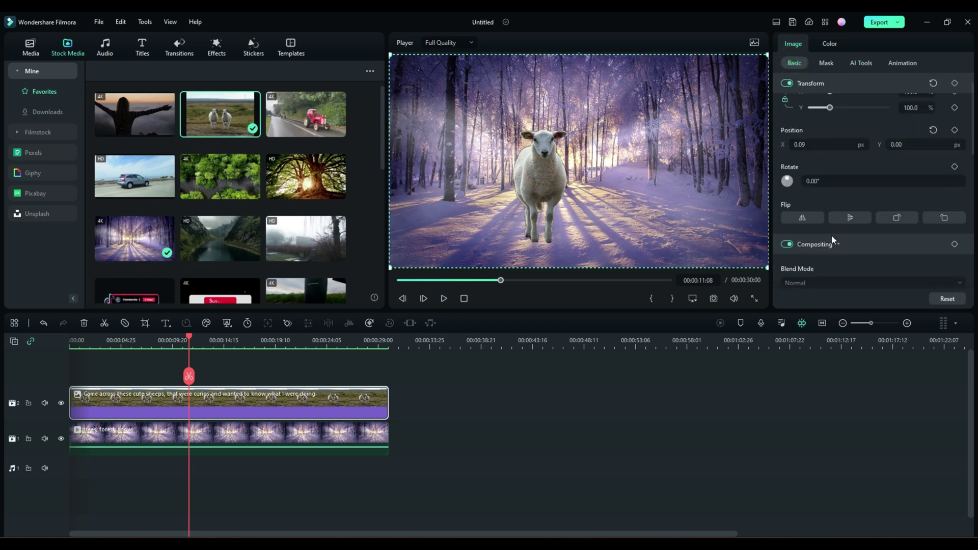
pyautogui.scroll(1, 834, 264)
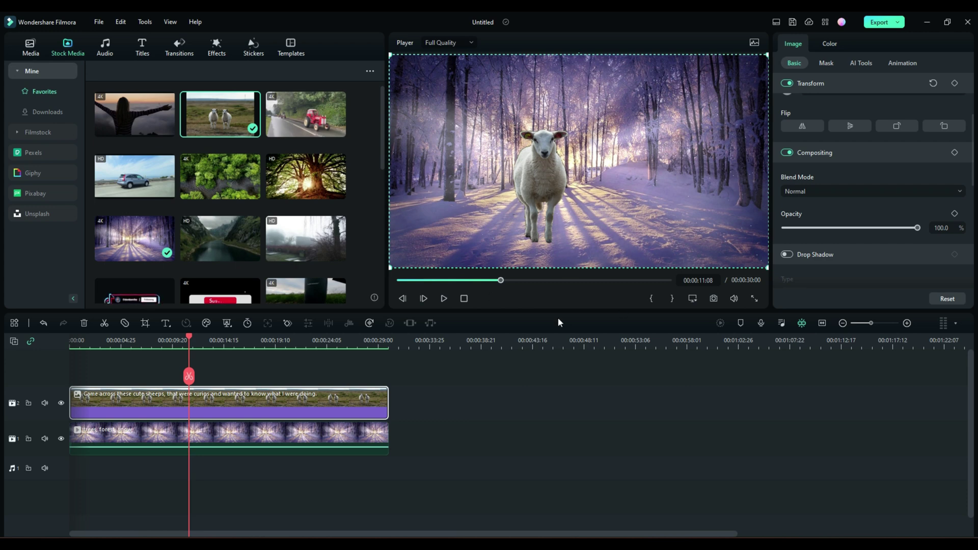
pyautogui.click(174, 339)
# - Put the sunset surfer stock clip on track 1 and apply Crop to Fit
pyautogui.moveTo(136, 332); pyautogui.dragTo(20, 332)
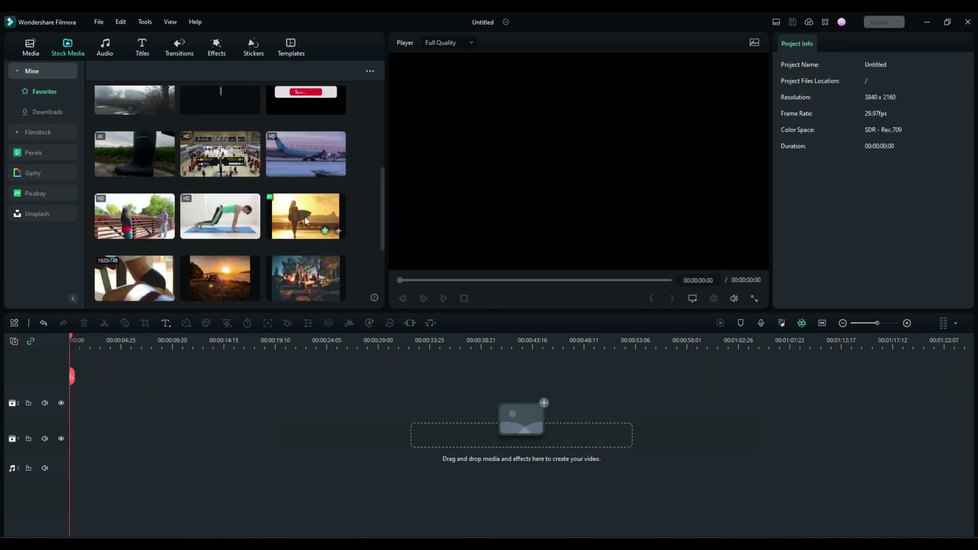
pyautogui.moveTo(306, 220); pyautogui.dragTo(66, 451)
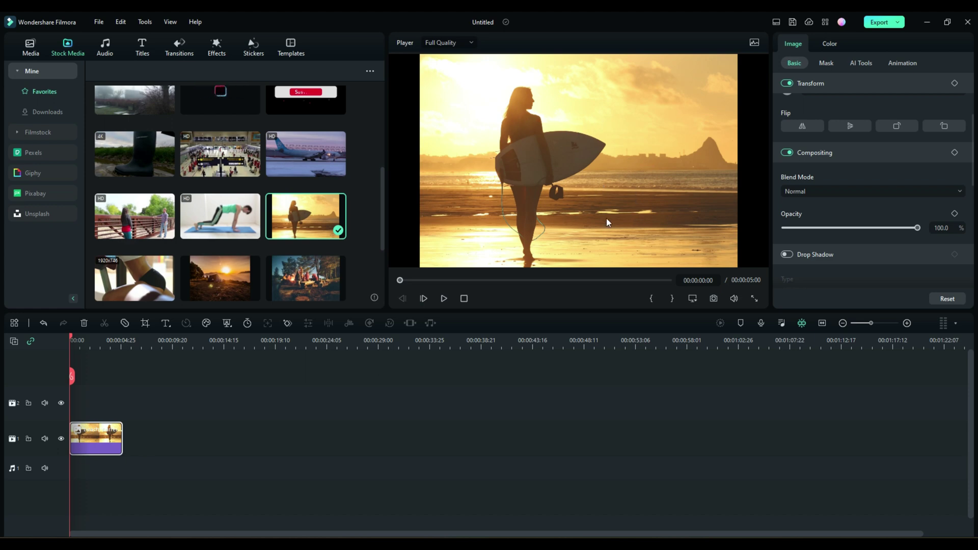
pyautogui.scroll(5, 240, 340)
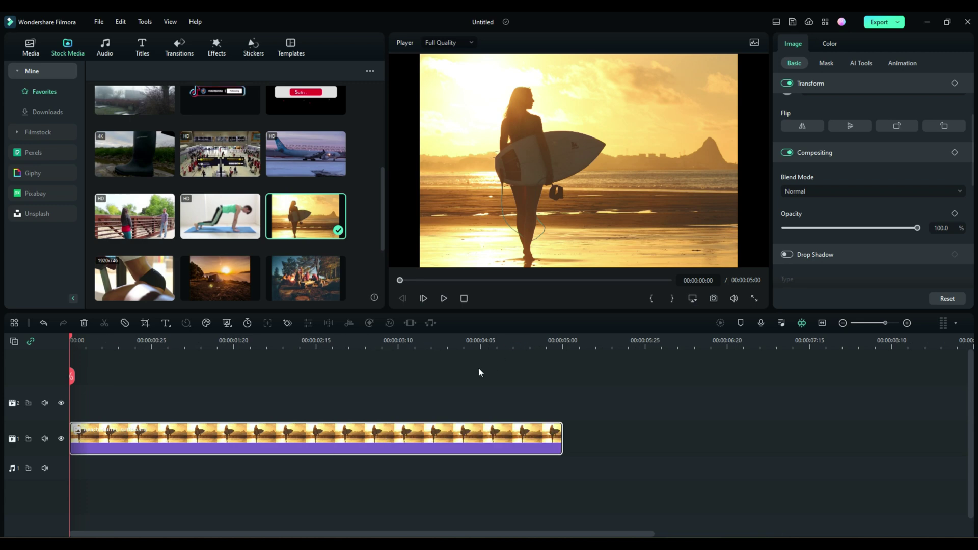
pyautogui.rightClick(351, 436)
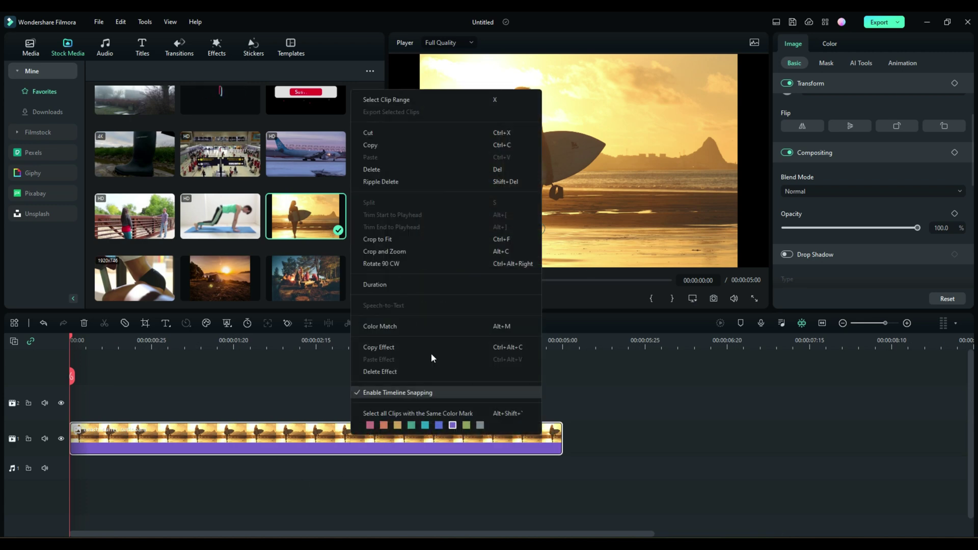
pyautogui.click(397, 237)
pyautogui.scroll(5, 254, 193)
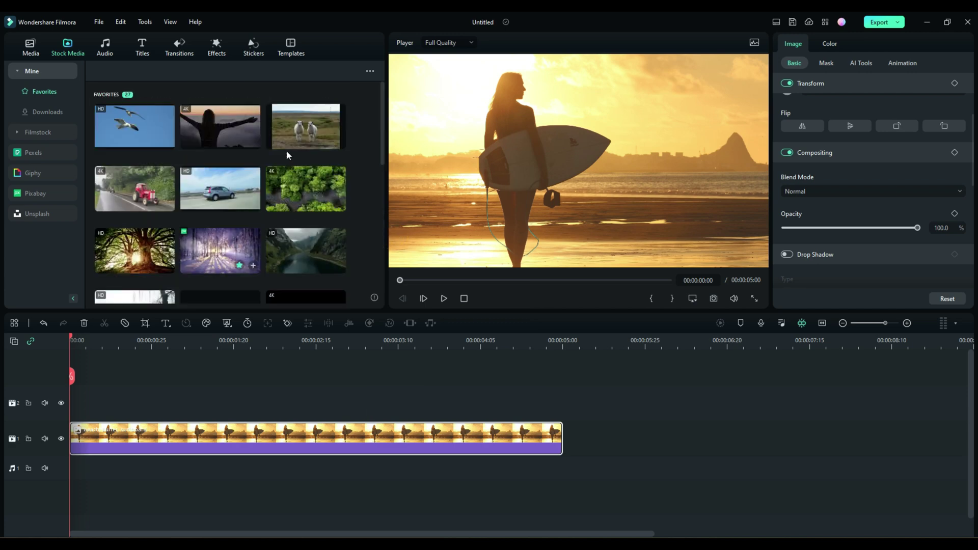
# - Add the seagull stock clip on a new track, split at 00:00:05:00 and delete the remainder
pyautogui.moveTo(158, 141)
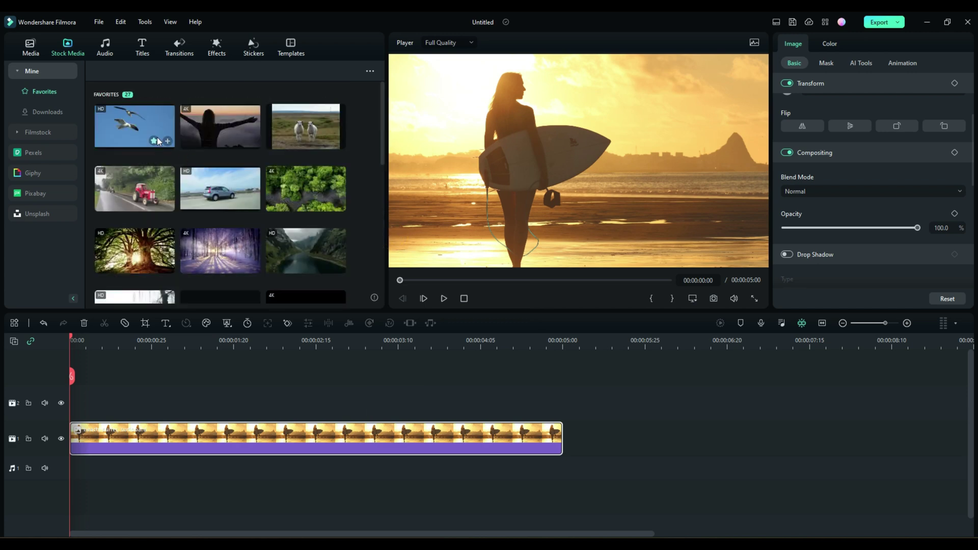
pyautogui.moveTo(159, 124); pyautogui.dragTo(78, 420)
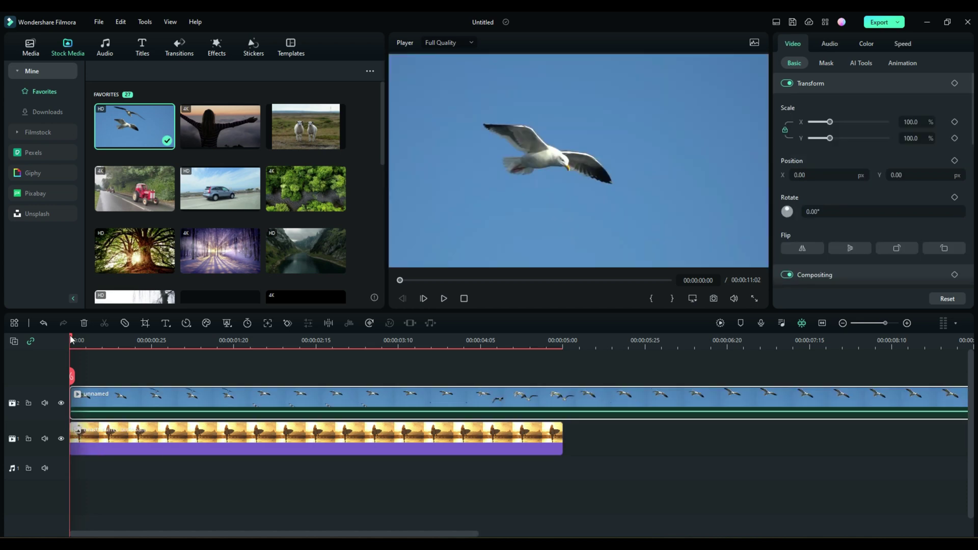
pyautogui.moveTo(72, 340); pyautogui.dragTo(563, 364)
pyautogui.click(563, 376)
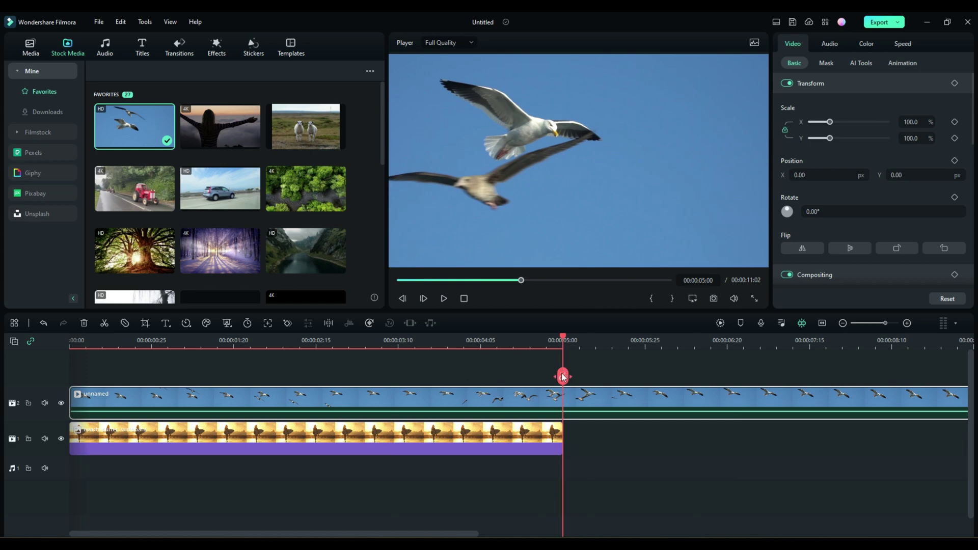
pyautogui.press('Delete')
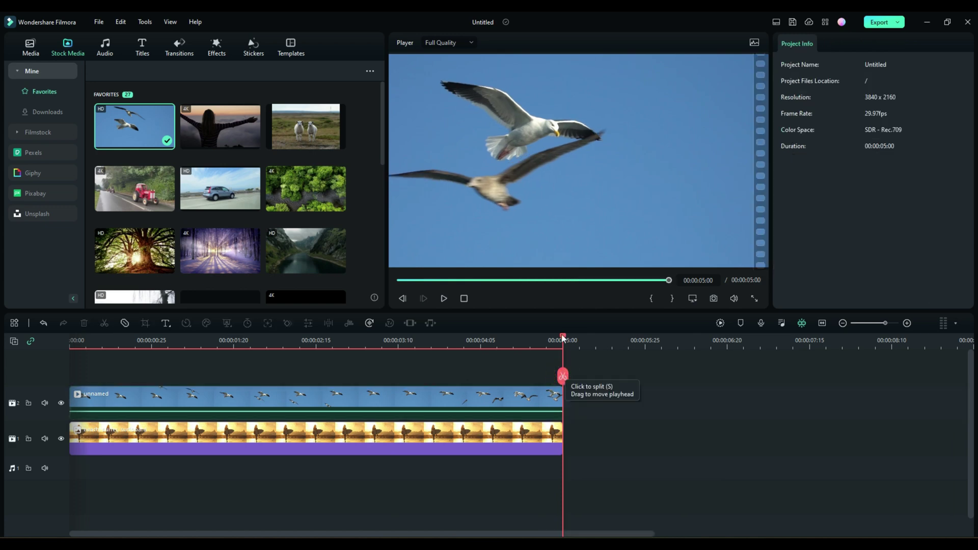
pyautogui.moveTo(562, 375); pyautogui.dragTo(0, 367)
pyautogui.click(197, 396)
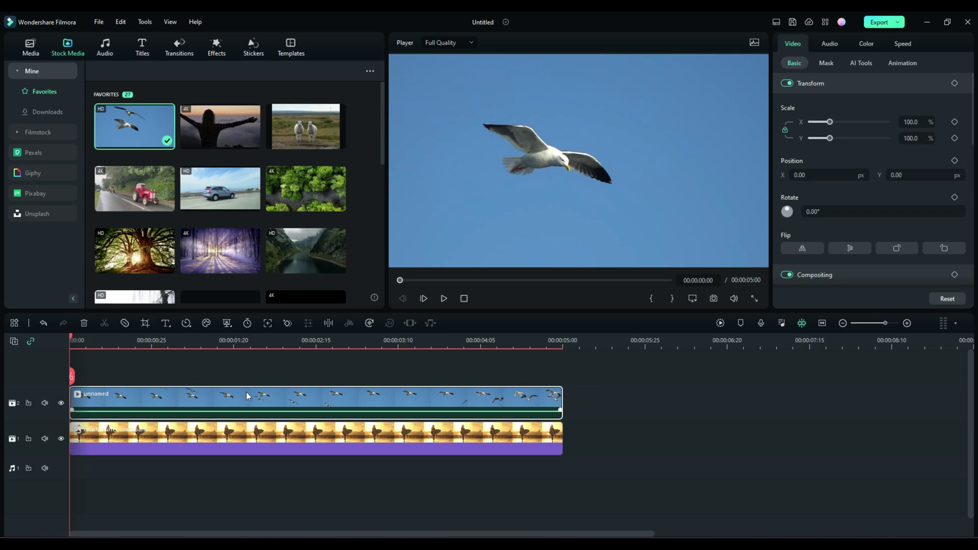
# - Enable Smart Cutout on the seagull clip and paint over the seagull with a smaller brush
pyautogui.click(860, 63)
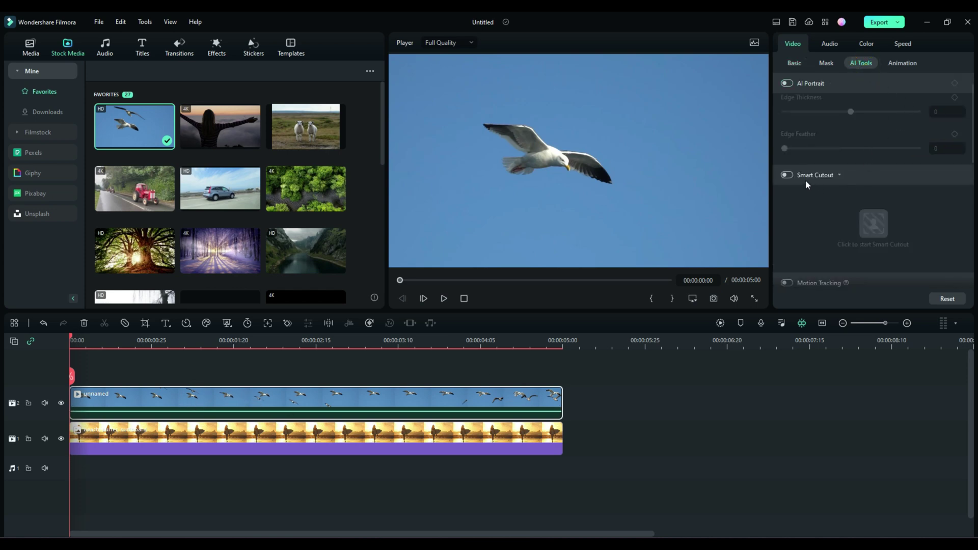
pyautogui.click(786, 176)
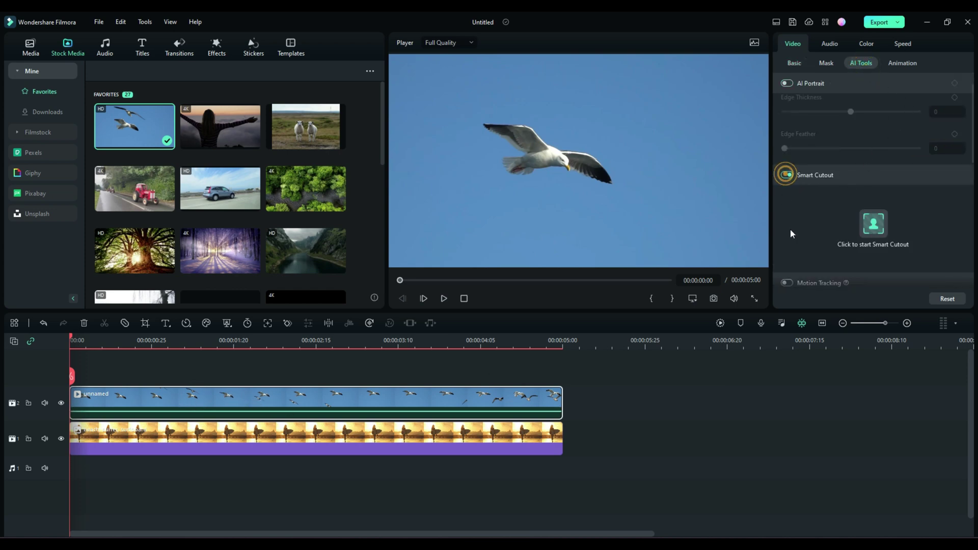
pyautogui.click(875, 229)
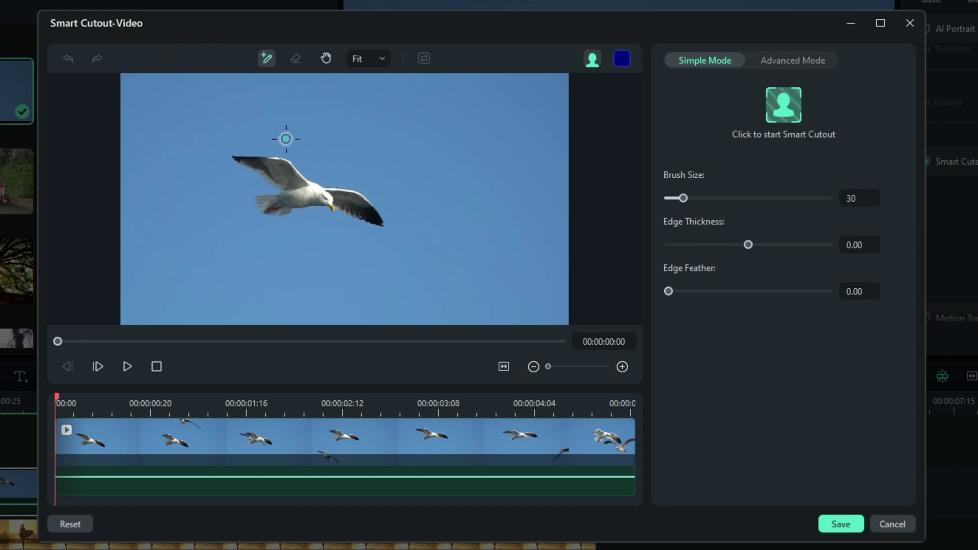
pyautogui.scroll(4, 286, 138)
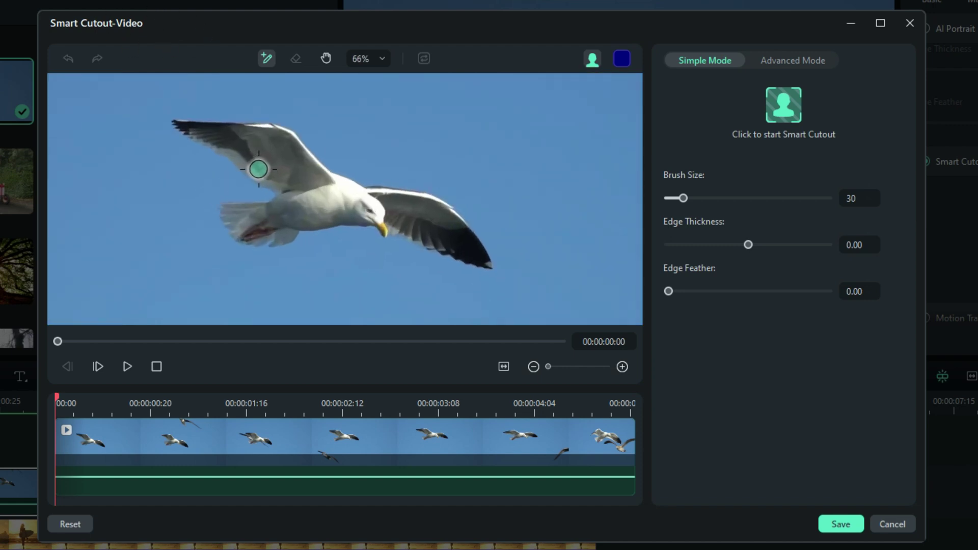
pyautogui.scroll(4, 259, 169)
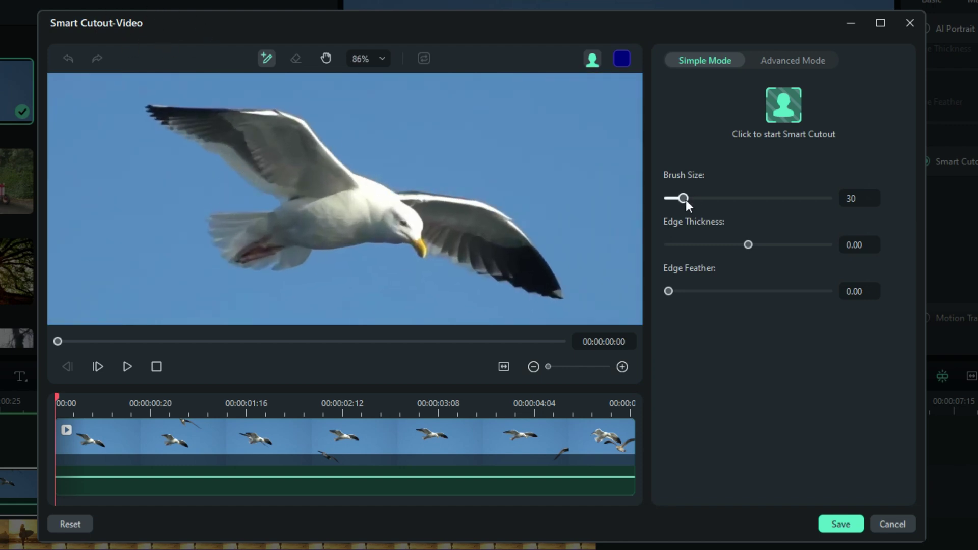
pyautogui.moveTo(686, 200); pyautogui.dragTo(669, 204)
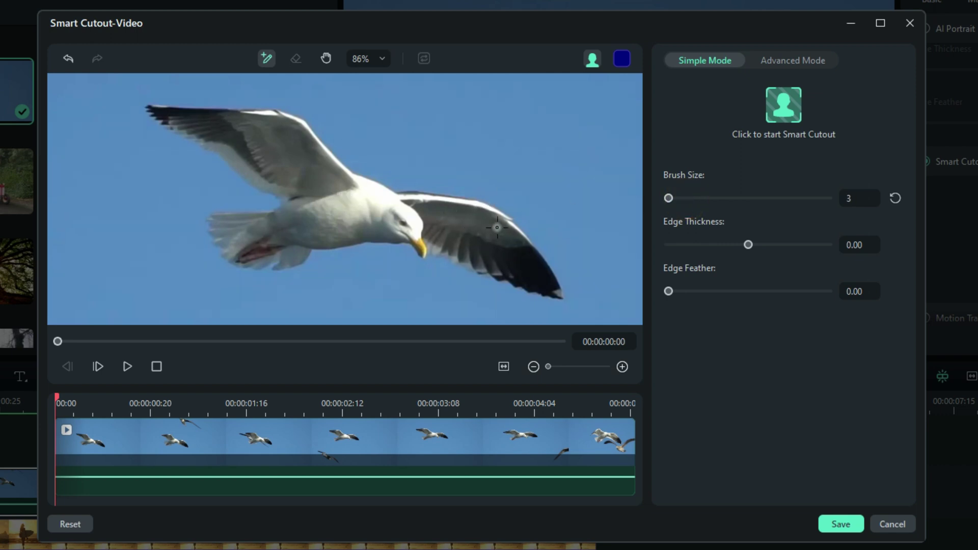
pyautogui.moveTo(533, 277)
pyautogui.mouseDown()
pyautogui.moveTo(421, 223)
pyautogui.moveTo(250, 243)
pyautogui.mouseUp()
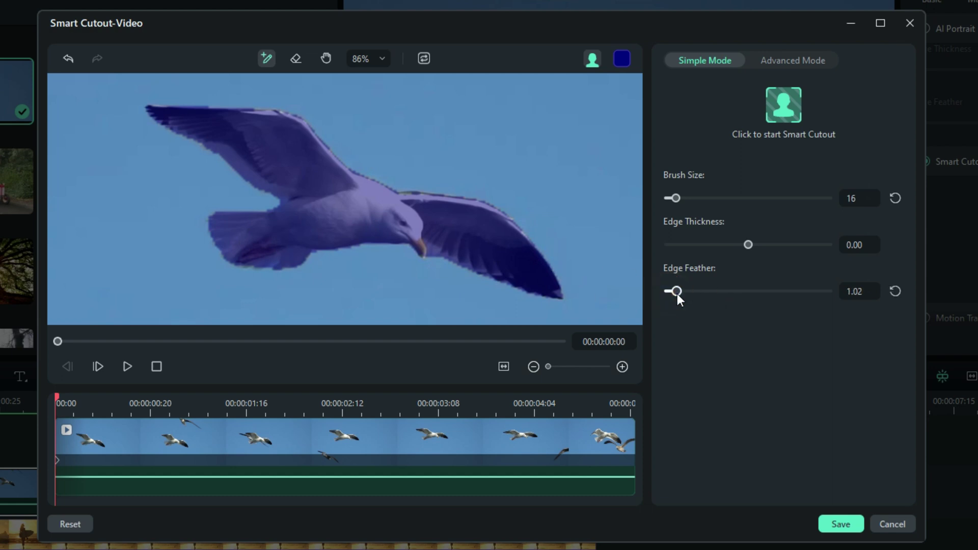
# - Set Edge Feather to 1.94 with edge thickness 0, track the cutout, and save it
pyautogui.moveTo(678, 294); pyautogui.dragTo(683, 291)
pyautogui.moveTo(747, 245); pyautogui.dragTo(745, 246)
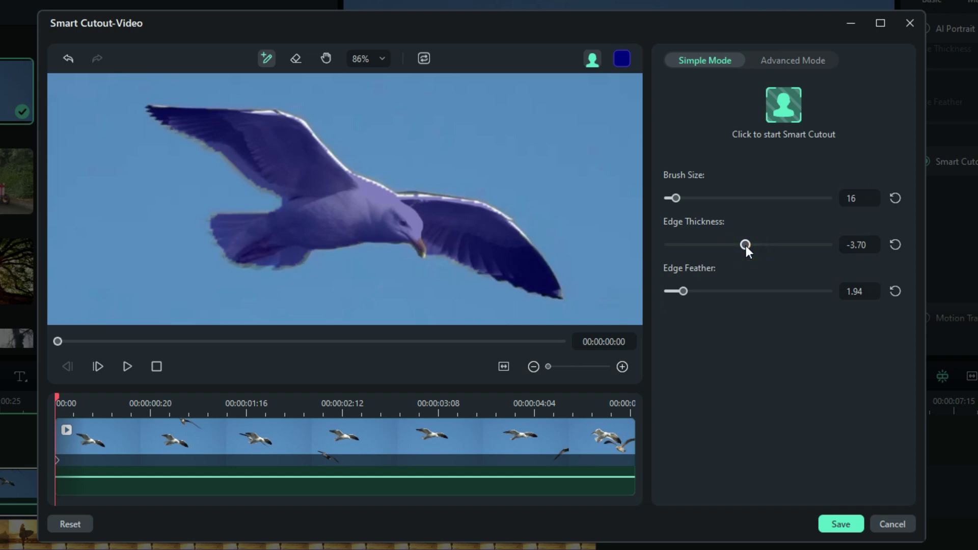
pyautogui.click(894, 245)
pyautogui.moveTo(751, 246); pyautogui.dragTo(752, 246)
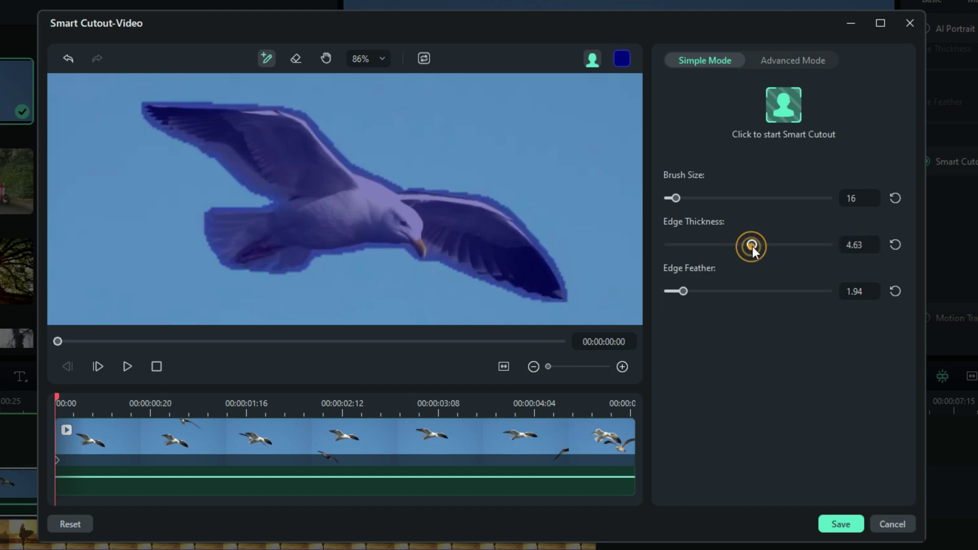
pyautogui.click(894, 244)
pyautogui.click(863, 245)
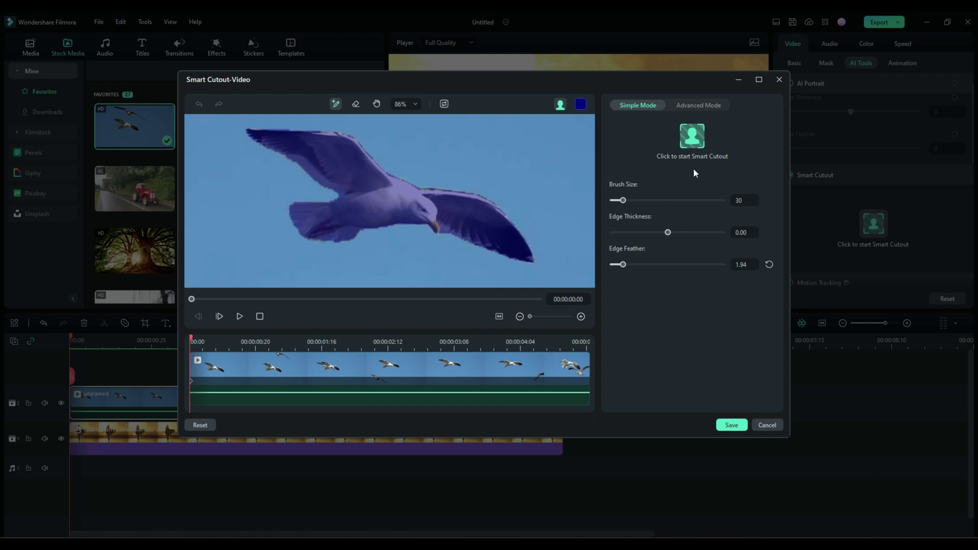
pyautogui.click(693, 136)
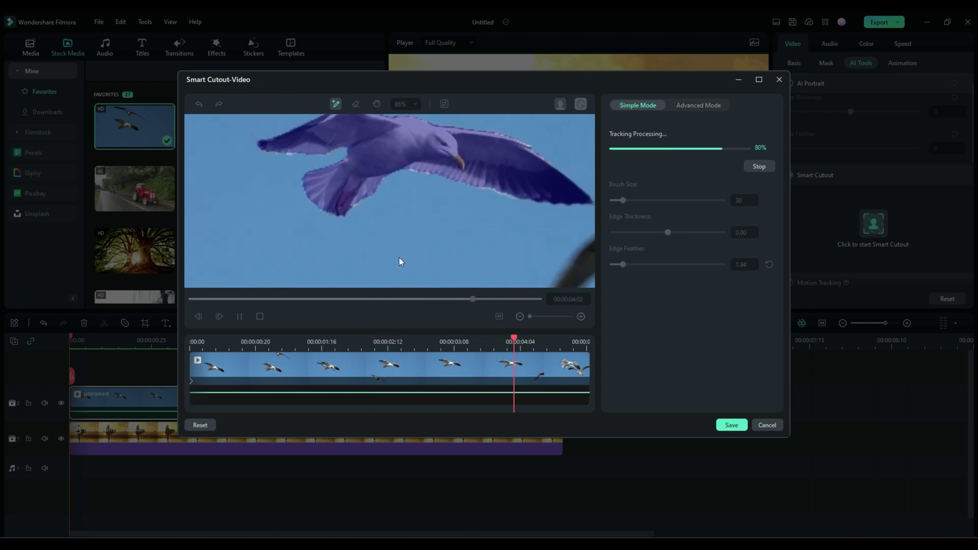
pyautogui.click(731, 425)
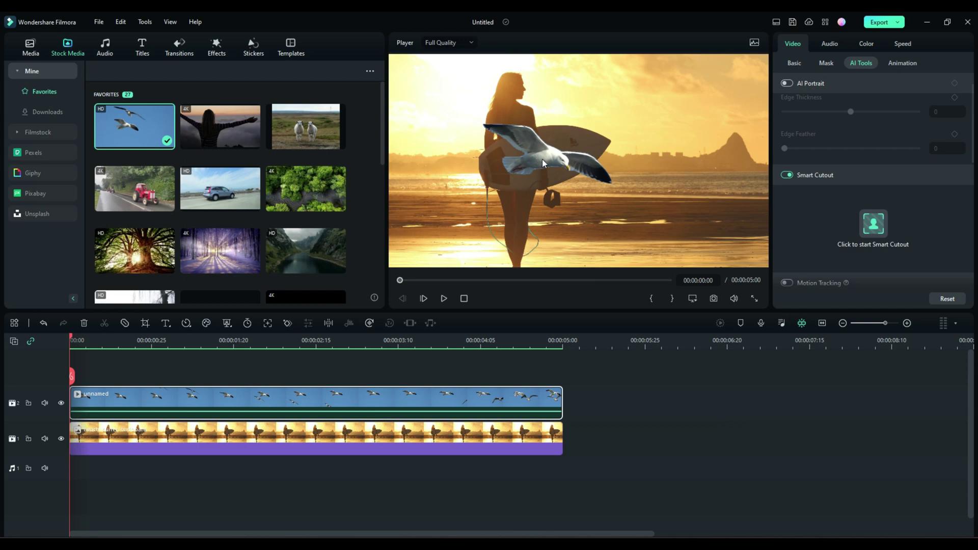
# - Scale the seagull to 37.6% and move it up into the sky, previewing at 00:00:01:09
pyautogui.moveTo(542, 159); pyautogui.dragTo(574, 93)
pyautogui.click(793, 63)
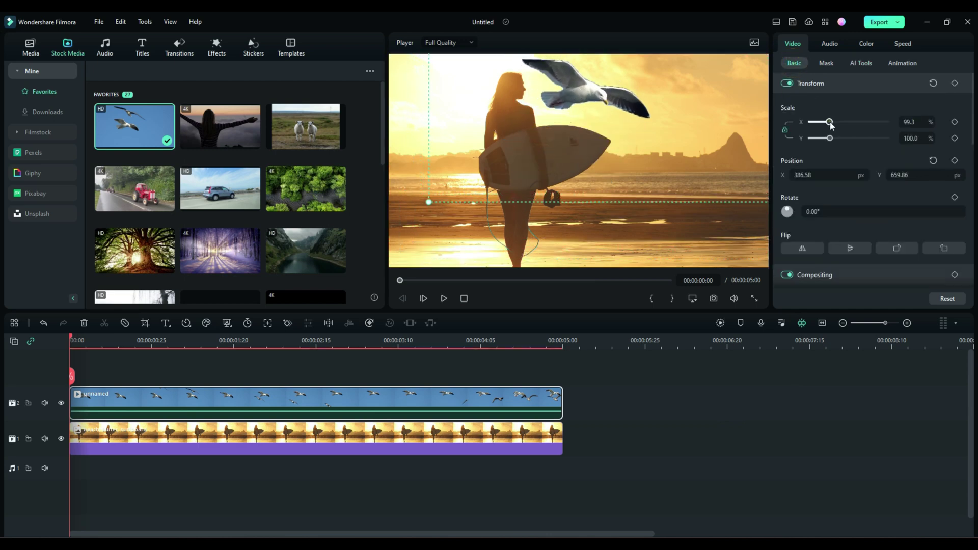
pyautogui.moveTo(831, 126); pyautogui.dragTo(820, 128)
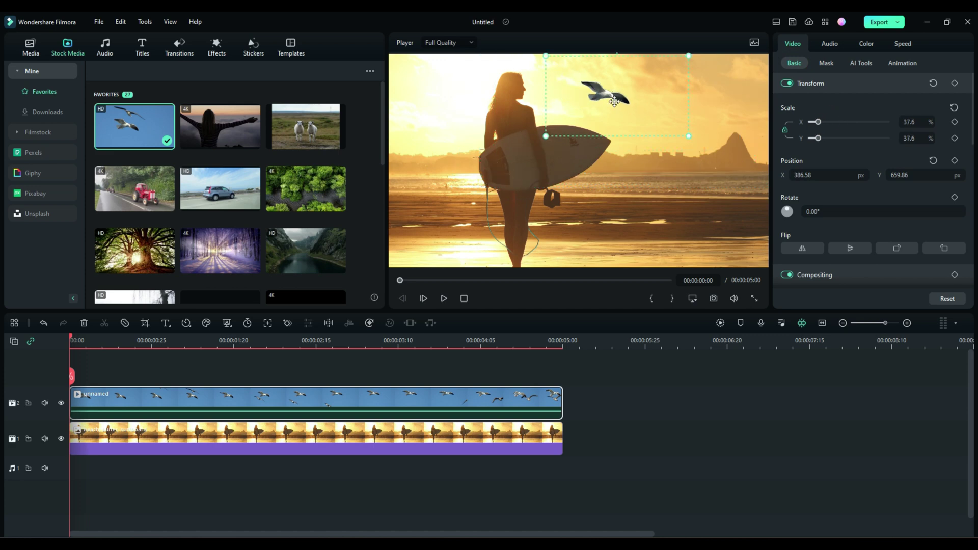
pyautogui.moveTo(614, 102); pyautogui.dragTo(582, 95)
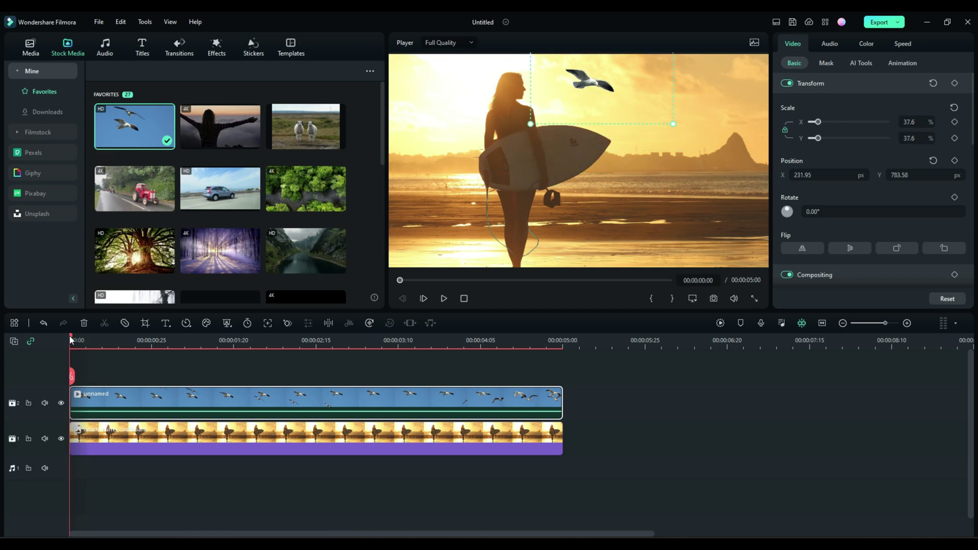
pyautogui.moveTo(72, 341); pyautogui.dragTo(70, 375)
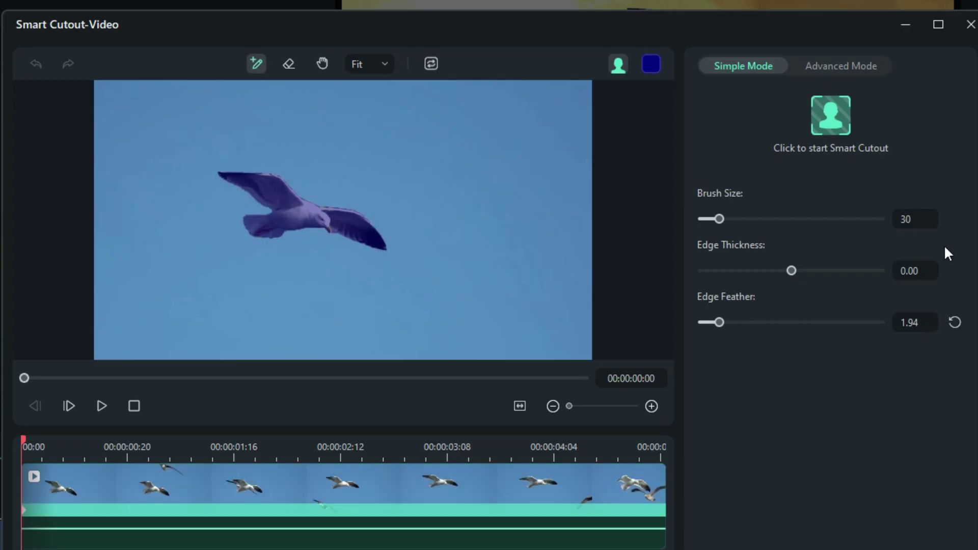
# - Pan the cutout canvas to show the whole bird and go to frame 00:00:01:11
pyautogui.moveTo(24, 438); pyautogui.dragTo(218, 492)
pyautogui.scroll(3, 181, 224)
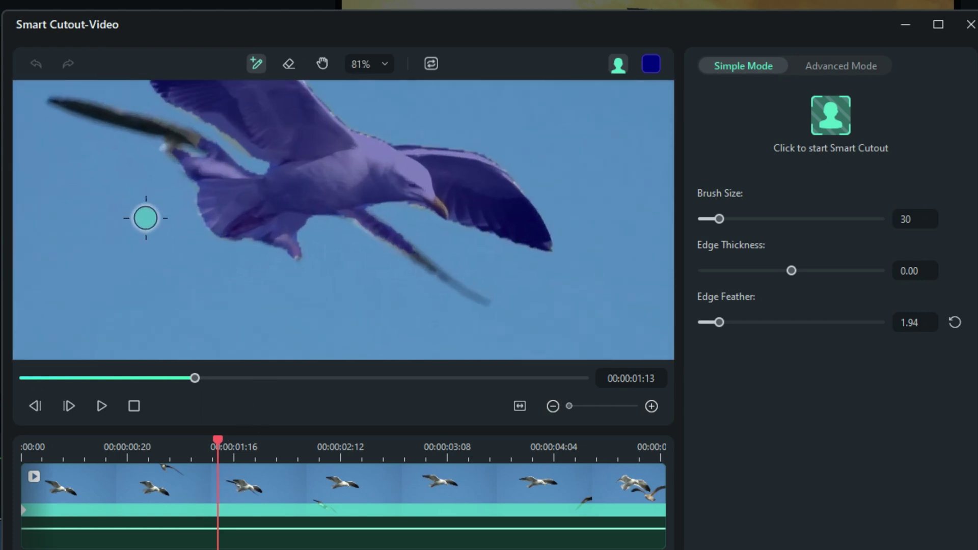
pyautogui.moveTo(334, 273); pyautogui.dragTo(322, 261)
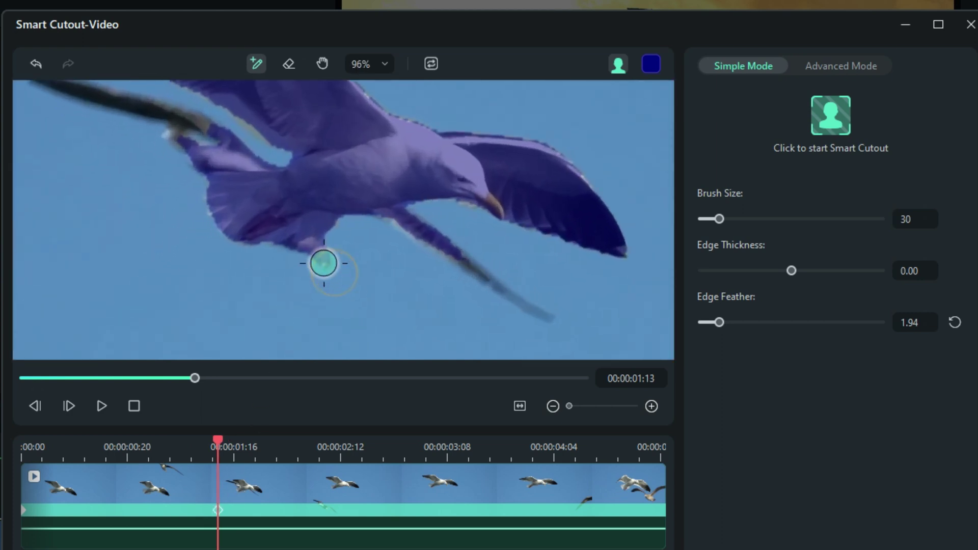
pyautogui.hotkey('ctrl', 'z')
pyautogui.click(322, 64)
pyautogui.moveTo(291, 126); pyautogui.dragTo(354, 174)
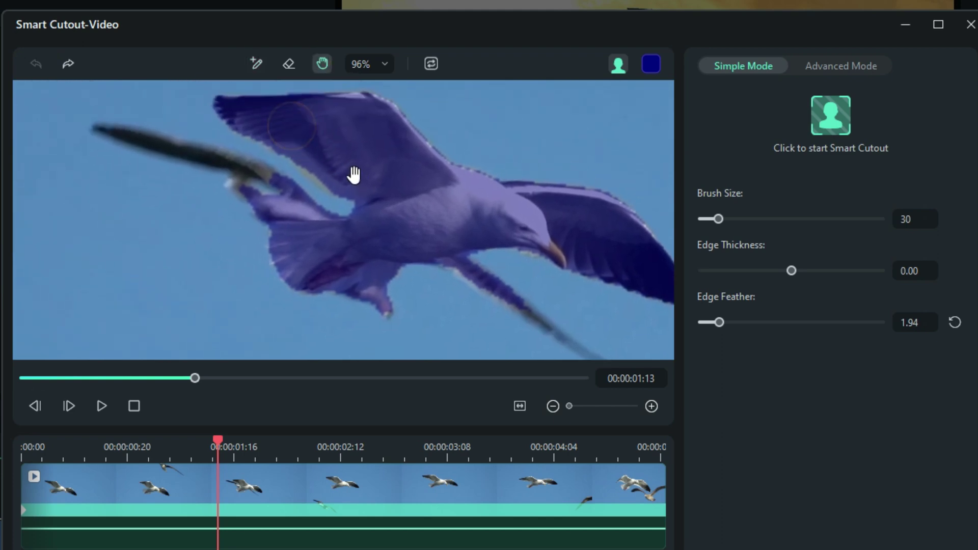
pyautogui.click(216, 438)
pyautogui.moveTo(214, 440); pyautogui.dragTo(210, 440)
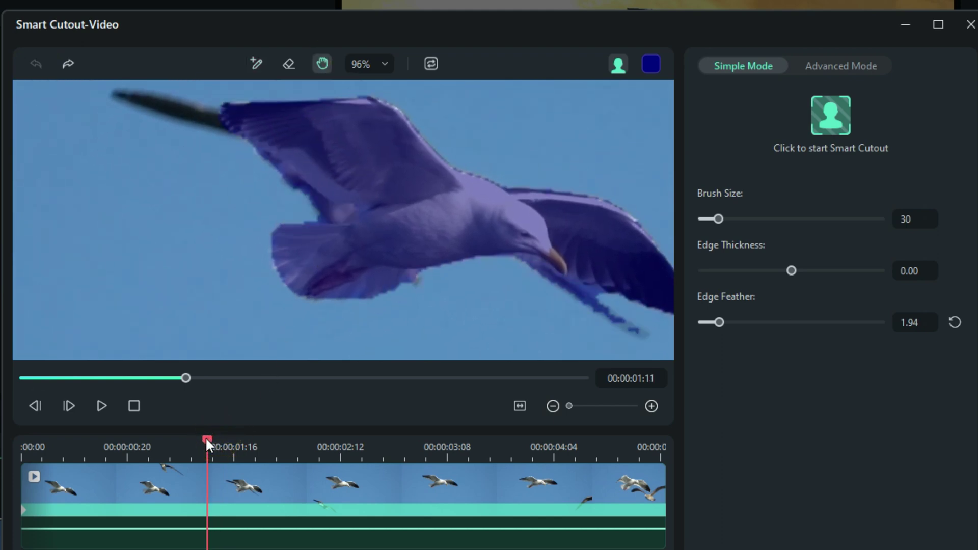
# - With a size-10 eraser, remove stray mask at frames 00:00:01:11 and 00:00:01:12
pyautogui.click(288, 63)
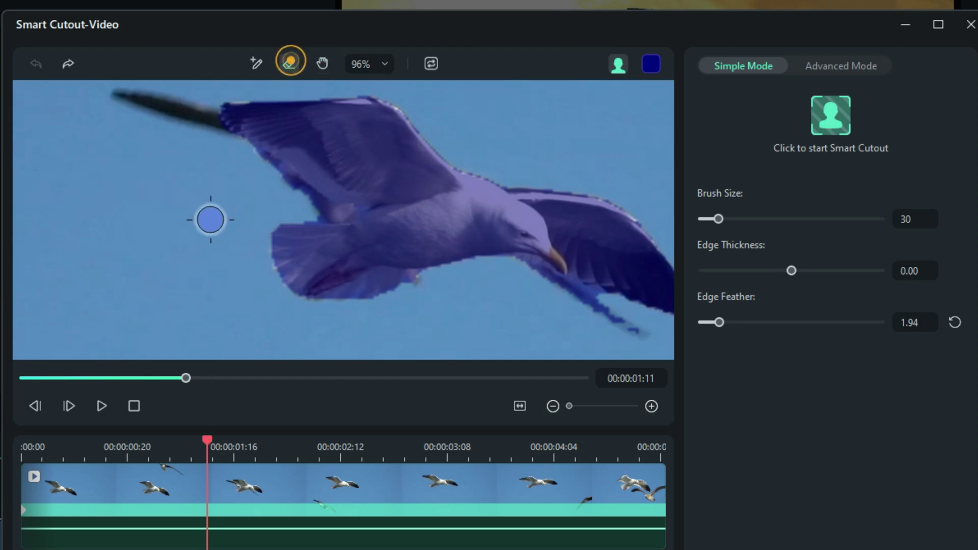
pyautogui.moveTo(718, 219); pyautogui.dragTo(705, 219)
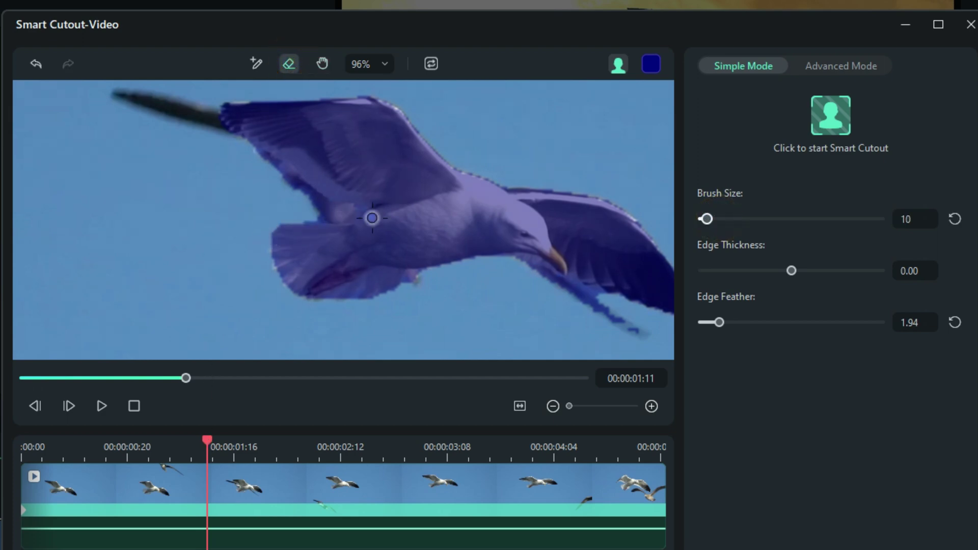
pyautogui.click(321, 210)
pyautogui.moveTo(327, 213)
pyautogui.mouseDown()
pyautogui.moveTo(293, 180)
pyautogui.moveTo(318, 223)
pyautogui.mouseUp()
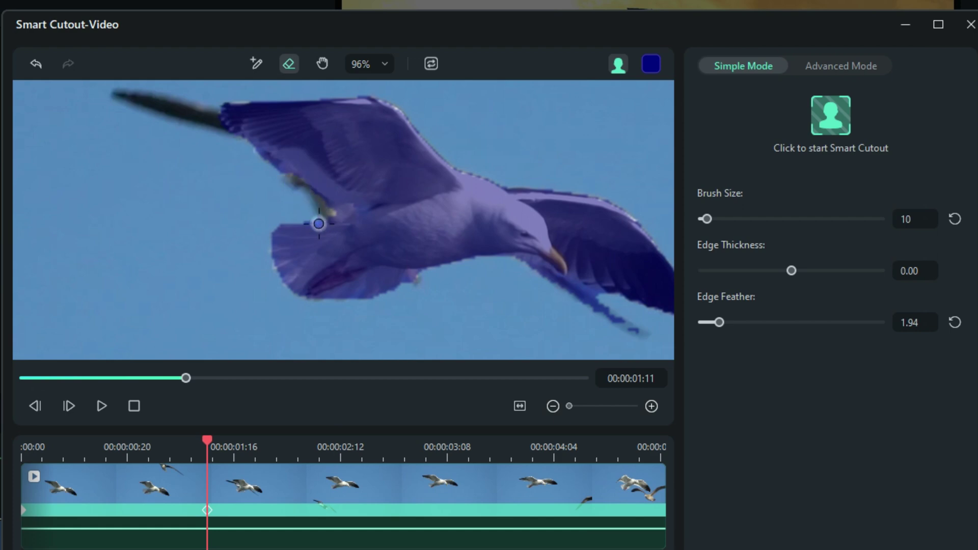
pyautogui.click(68, 406)
pyautogui.moveTo(312, 212)
pyautogui.mouseDown()
pyautogui.moveTo(283, 186)
pyautogui.moveTo(286, 213)
pyautogui.mouseUp()
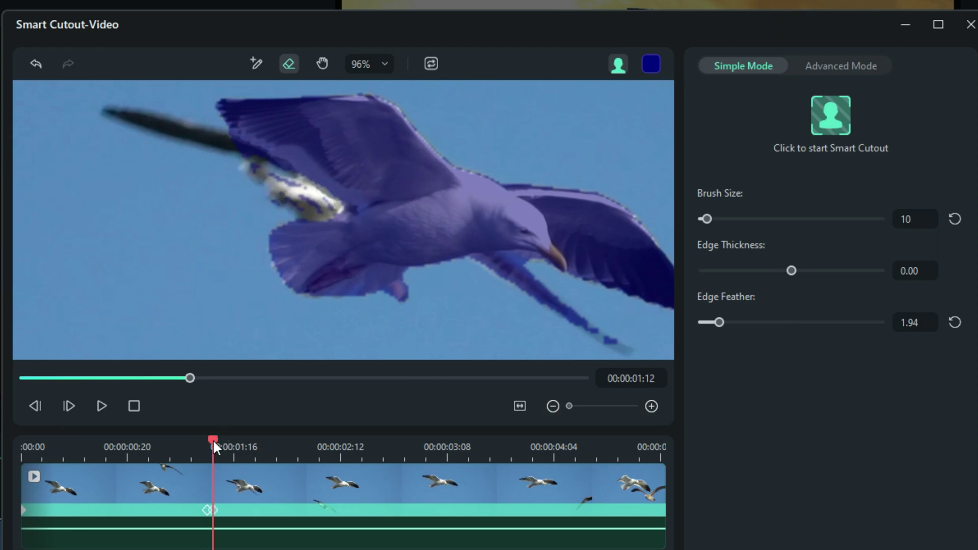
# - Erase stray mask along the overlapping wing at 00:00:01:13 and near the foot at 00:00:01:14
pyautogui.moveTo(213, 439); pyautogui.dragTo(218, 438)
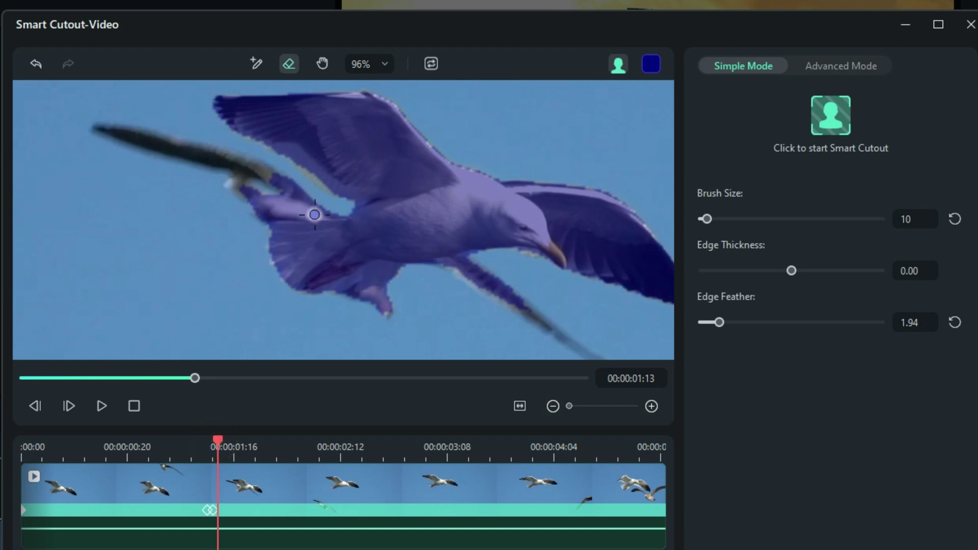
pyautogui.moveTo(338, 220); pyautogui.dragTo(113, 130)
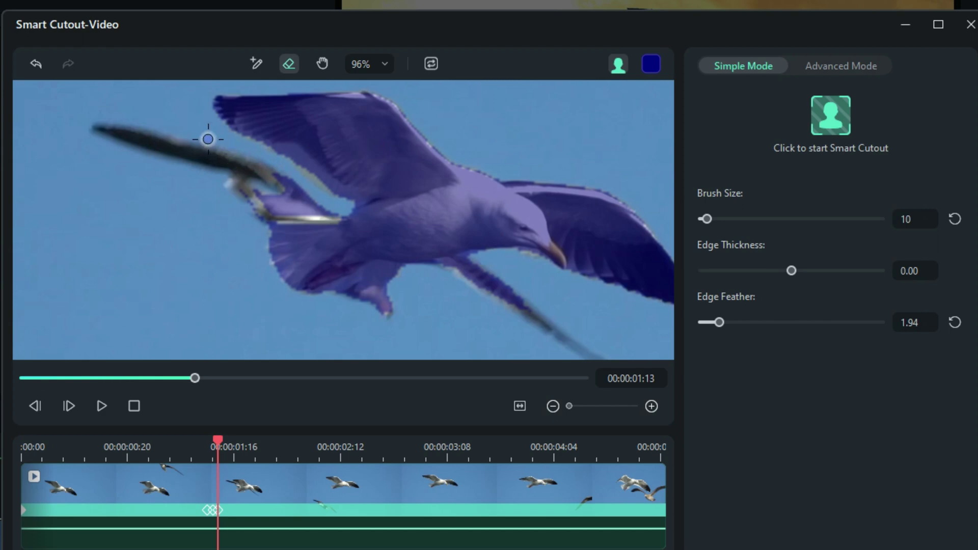
pyautogui.moveTo(288, 182)
pyautogui.mouseDown()
pyautogui.moveTo(326, 218)
pyautogui.moveTo(269, 214)
pyautogui.moveTo(299, 205)
pyautogui.moveTo(234, 200)
pyautogui.moveTo(251, 194)
pyautogui.moveTo(300, 220)
pyautogui.moveTo(323, 209)
pyautogui.mouseUp()
pyautogui.moveTo(561, 295)
pyautogui.mouseDown()
pyautogui.moveTo(525, 295)
pyautogui.moveTo(523, 315)
pyautogui.moveTo(524, 289)
pyautogui.moveTo(507, 274)
pyautogui.moveTo(492, 280)
pyautogui.moveTo(457, 265)
pyautogui.moveTo(500, 278)
pyautogui.moveTo(487, 275)
pyautogui.moveTo(560, 337)
pyautogui.mouseUp()
pyautogui.click(69, 406)
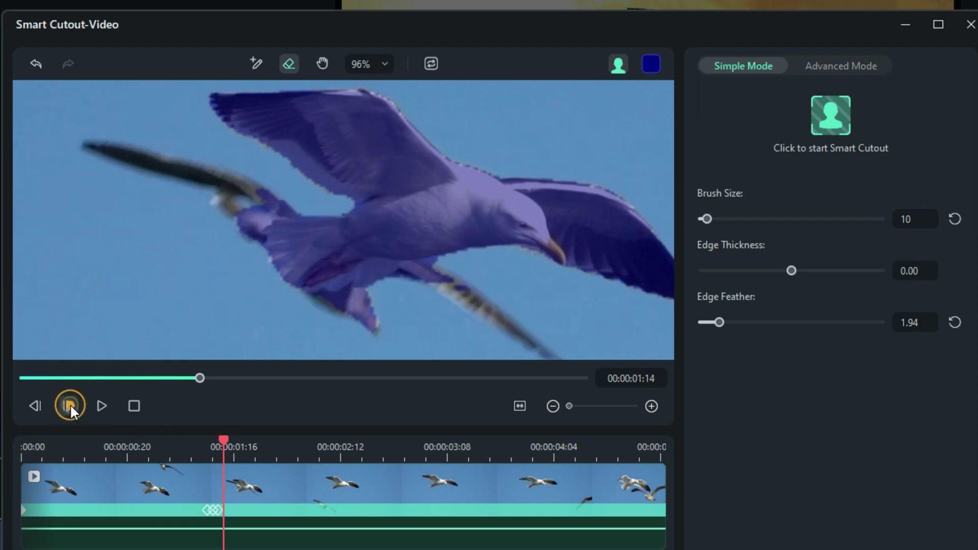
pyautogui.moveTo(391, 315)
pyautogui.mouseDown()
pyautogui.moveTo(318, 337)
pyautogui.moveTo(369, 300)
pyautogui.moveTo(340, 299)
pyautogui.moveTo(333, 311)
pyautogui.moveTo(457, 276)
pyautogui.moveTo(369, 272)
pyautogui.moveTo(321, 314)
pyautogui.moveTo(394, 302)
pyautogui.moveTo(399, 332)
pyautogui.moveTo(366, 309)
pyautogui.moveTo(377, 276)
pyautogui.moveTo(310, 287)
pyautogui.moveTo(418, 281)
pyautogui.moveTo(375, 291)
pyautogui.moveTo(380, 280)
pyautogui.moveTo(433, 262)
pyautogui.moveTo(370, 265)
pyautogui.moveTo(364, 321)
pyautogui.moveTo(336, 319)
pyautogui.mouseUp()
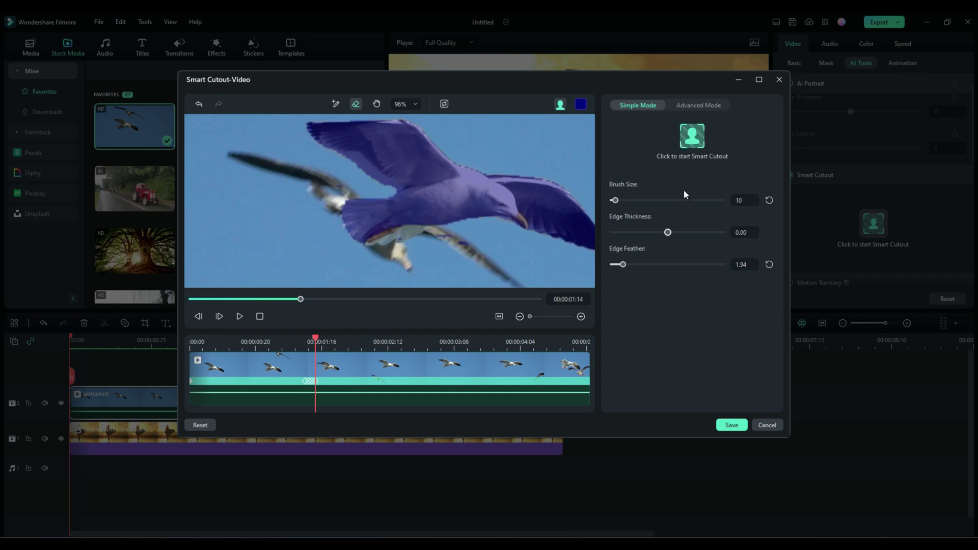
# - Track the corrected seagull mask through the clip and scrub back and forth to check it
pyautogui.click(691, 136)
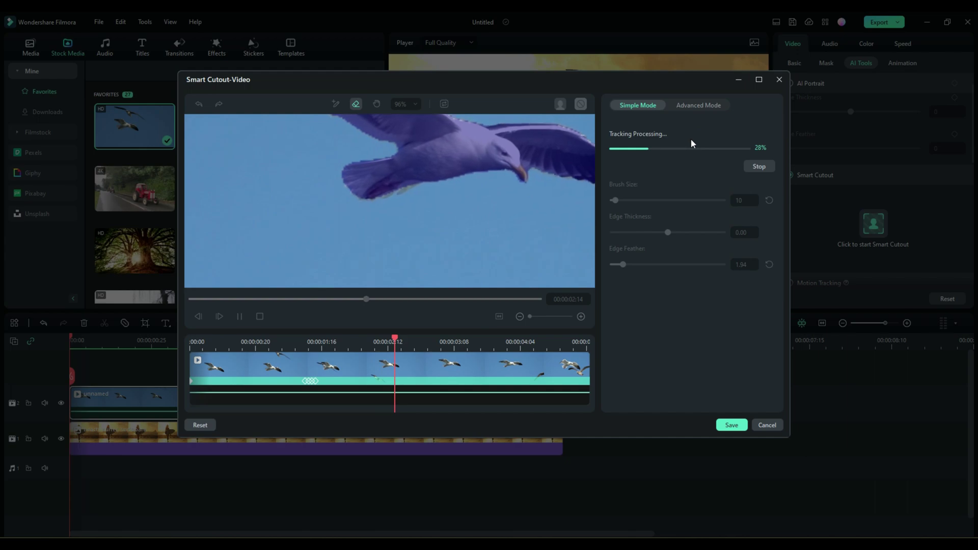
pyautogui.click(310, 339)
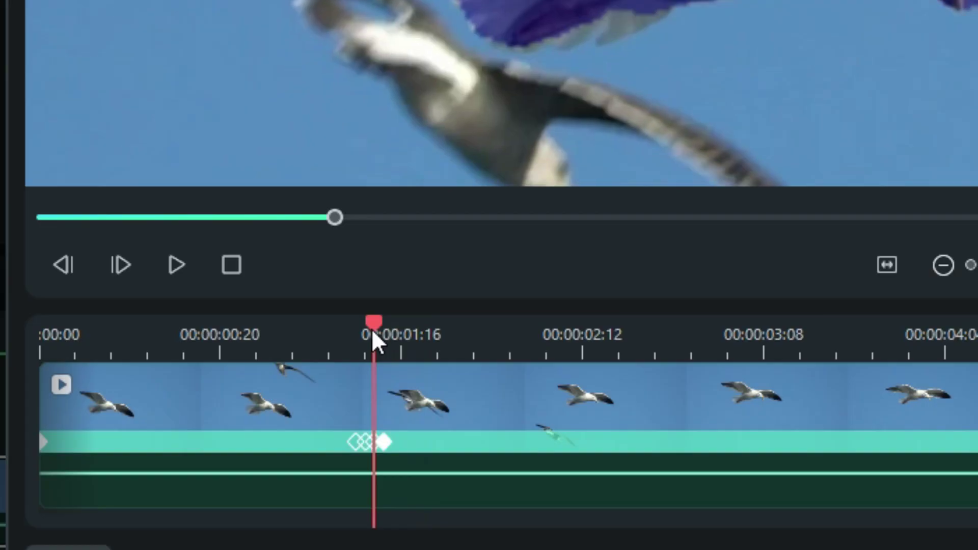
pyautogui.moveTo(373, 333); pyautogui.dragTo(338, 336)
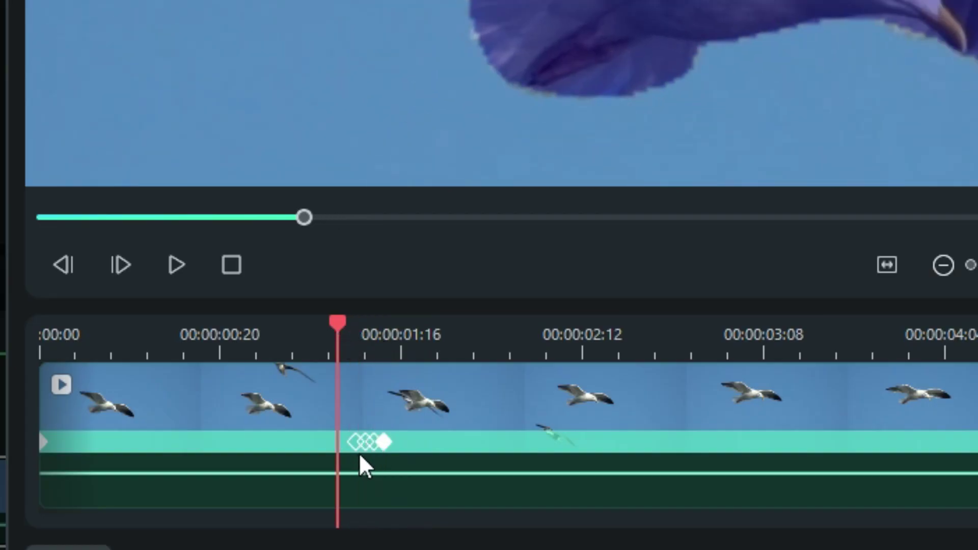
pyautogui.moveTo(338, 326); pyautogui.dragTo(365, 320)
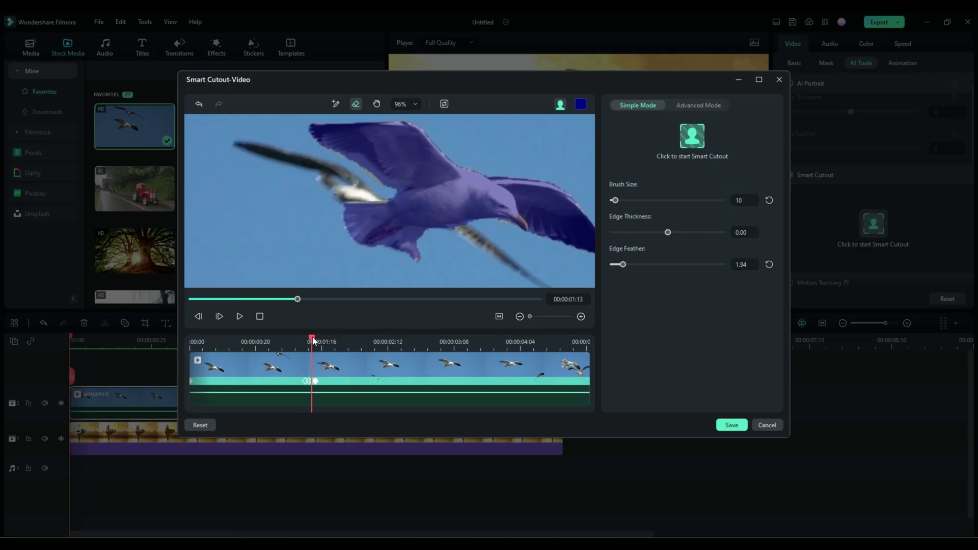
pyautogui.moveTo(315, 340); pyautogui.dragTo(402, 353)
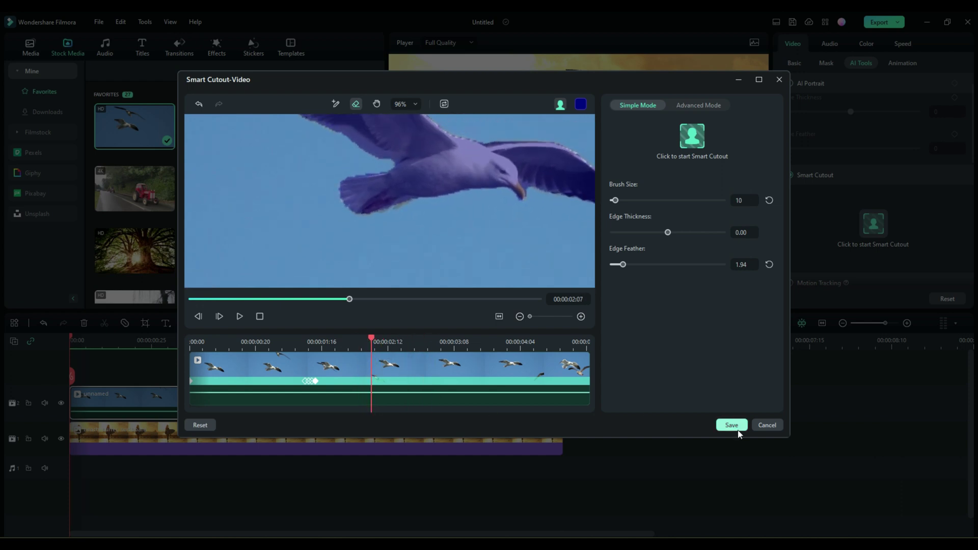
# - Save the cutout, play the seagull-over-sunset composite, and reopen the Smart Cutout editor
pyautogui.click(733, 425)
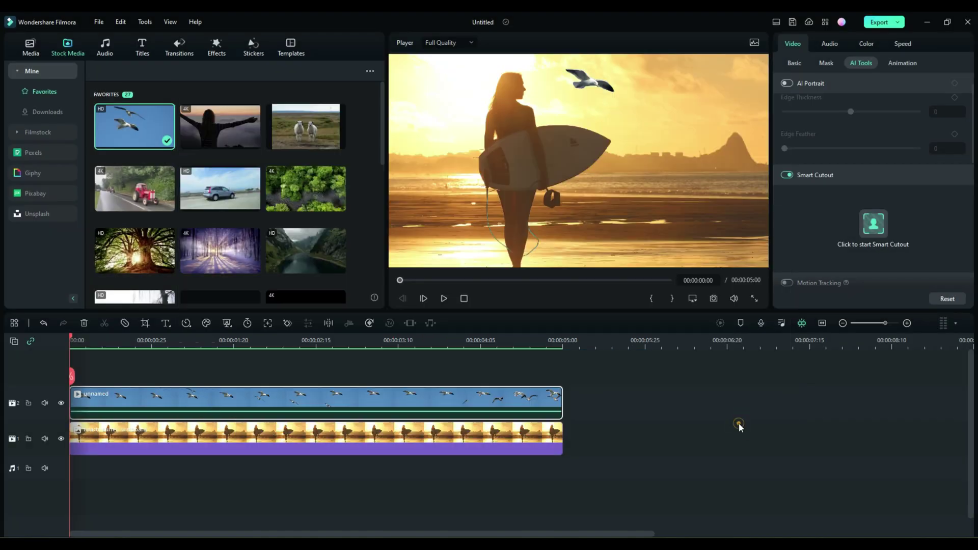
pyautogui.click(443, 297)
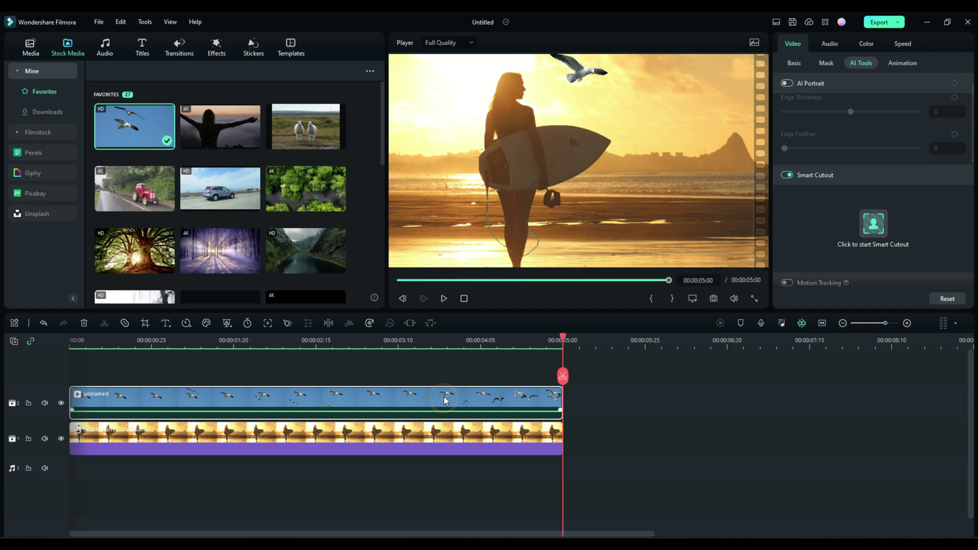
pyautogui.click(870, 228)
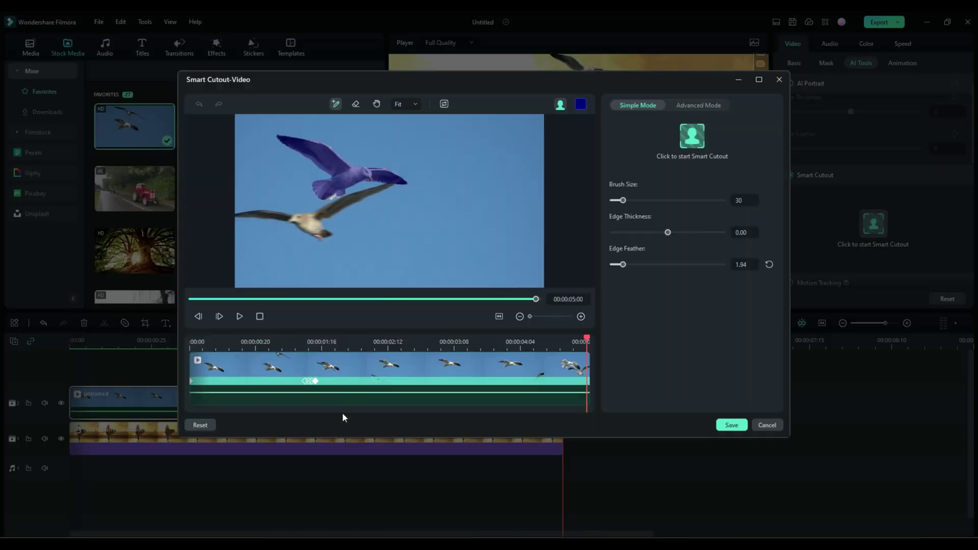
# - In Advanced Mode, run Track One Section Reverse, Track Reverse and Track Bidirectional, then save
pyautogui.click(711, 107)
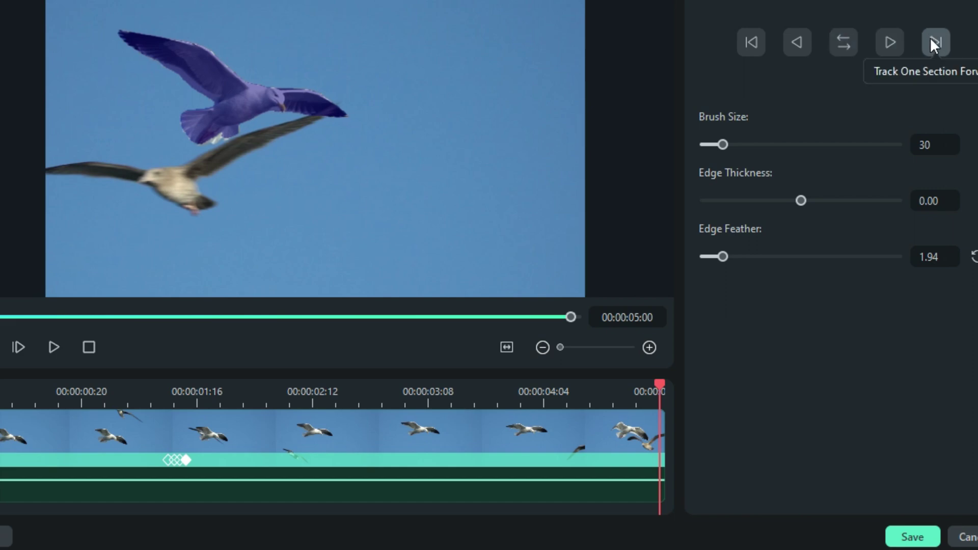
pyautogui.click(752, 41)
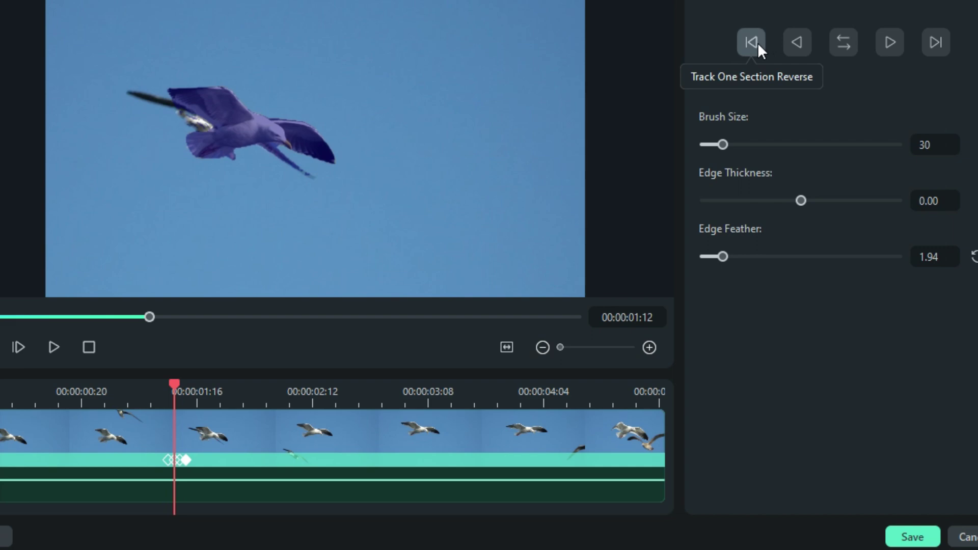
pyautogui.click(801, 45)
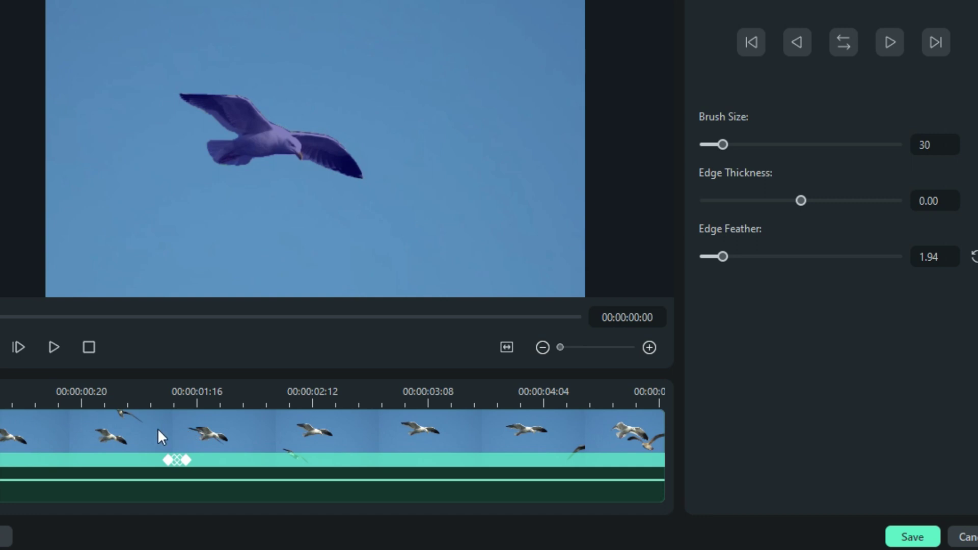
pyautogui.click(842, 42)
pyautogui.click(912, 536)
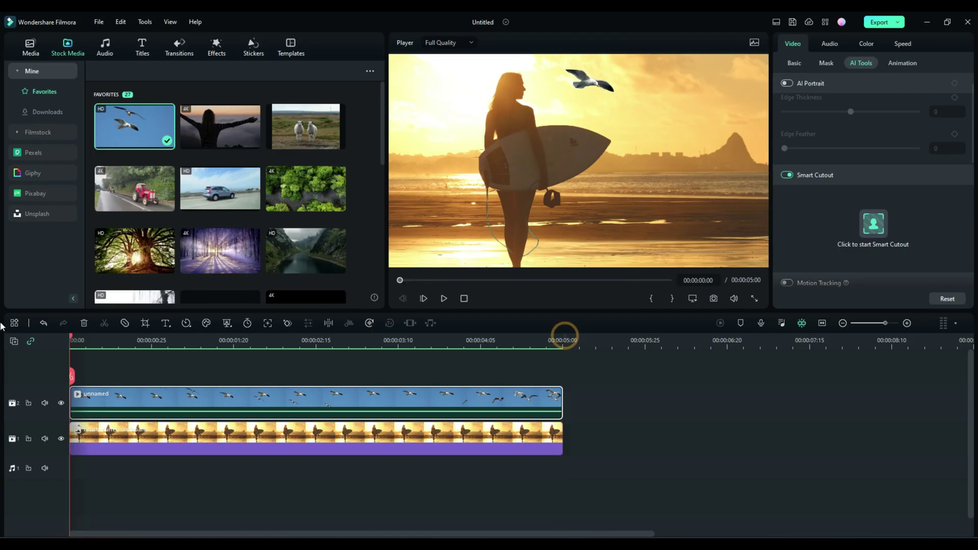
# - Replace the sunset beach clip on track 1 with the snowy forest clip and preview the seagull over it
pyautogui.click(443, 299)
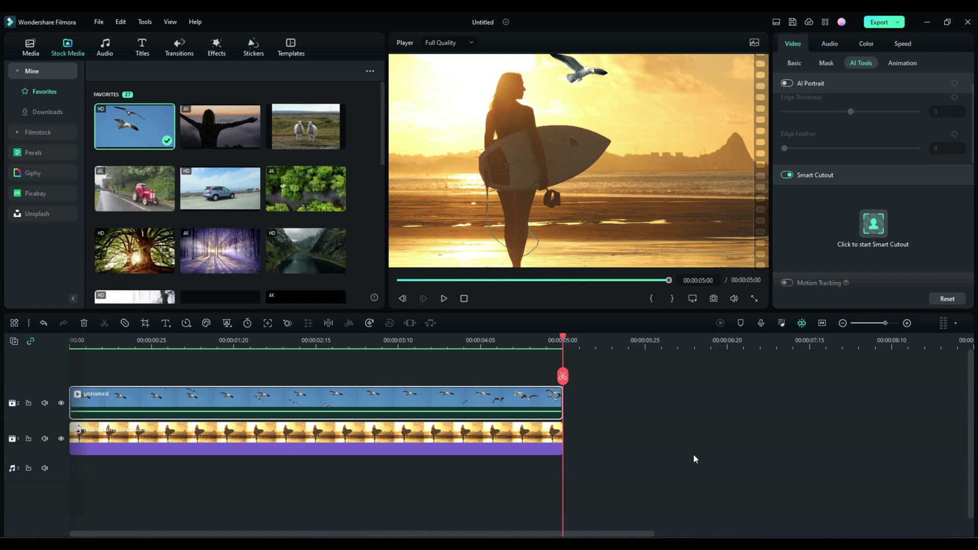
pyautogui.moveTo(562, 339); pyautogui.dragTo(2, 340)
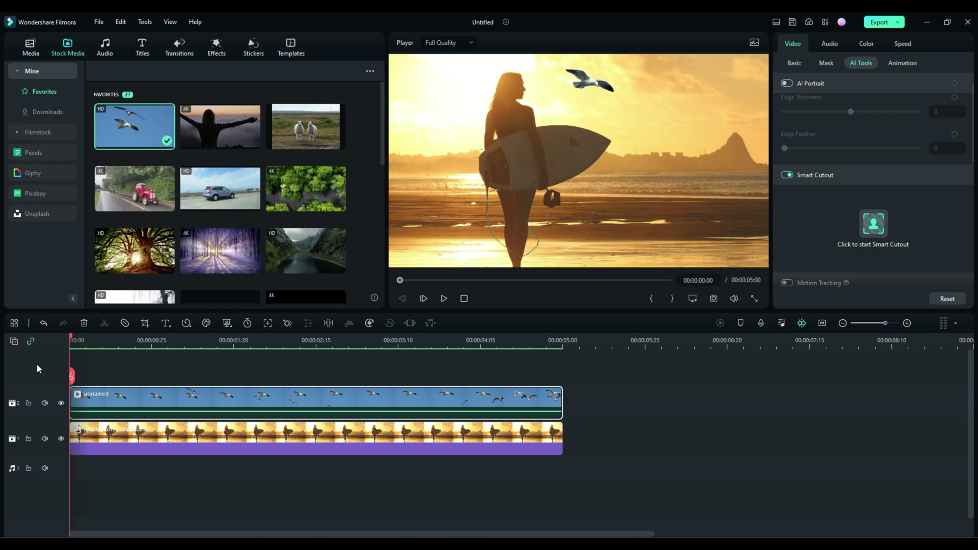
pyautogui.click(173, 437)
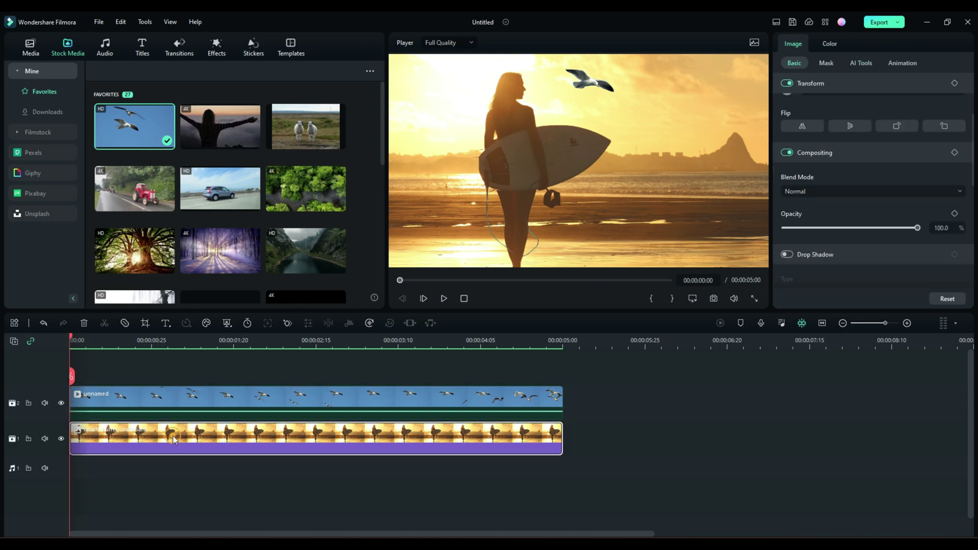
pyautogui.press('Delete')
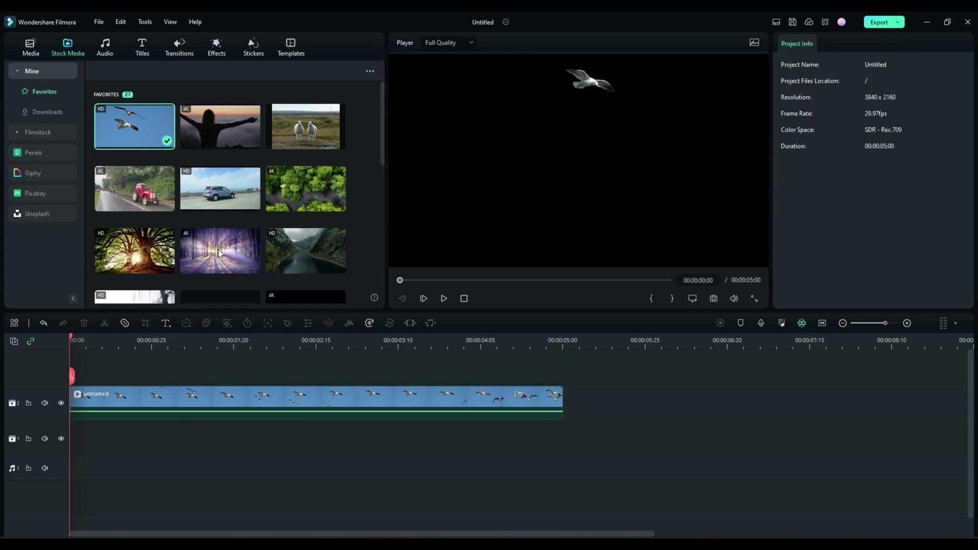
pyautogui.moveTo(218, 249); pyautogui.dragTo(59, 435)
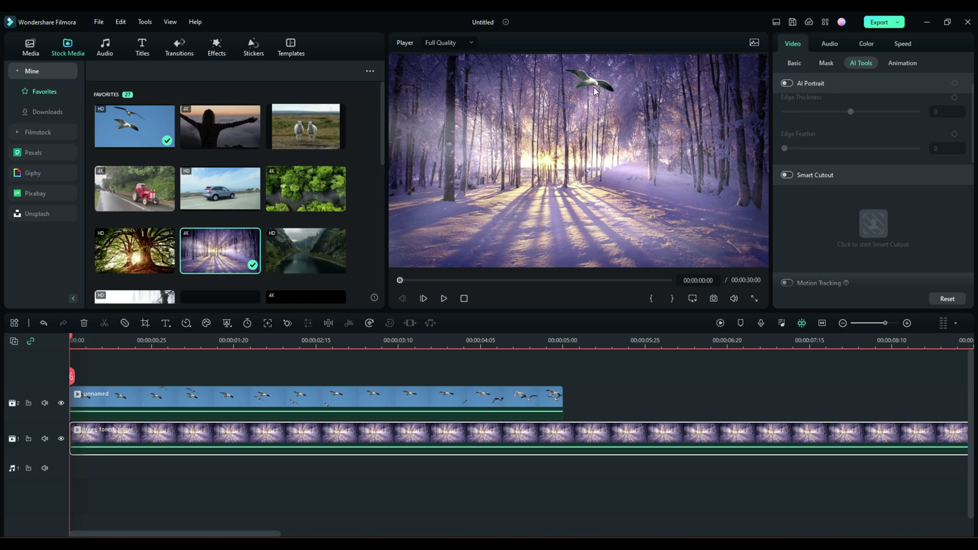
pyautogui.click(443, 298)
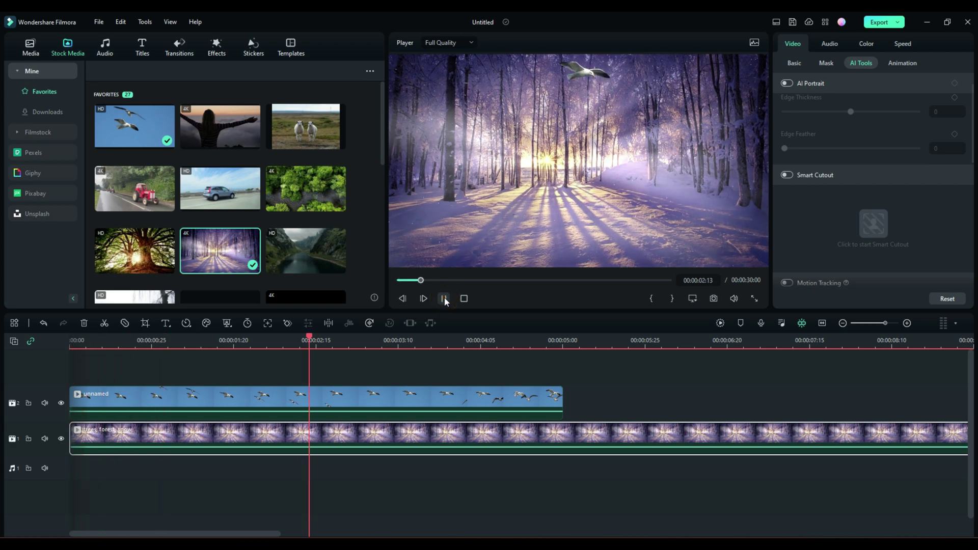